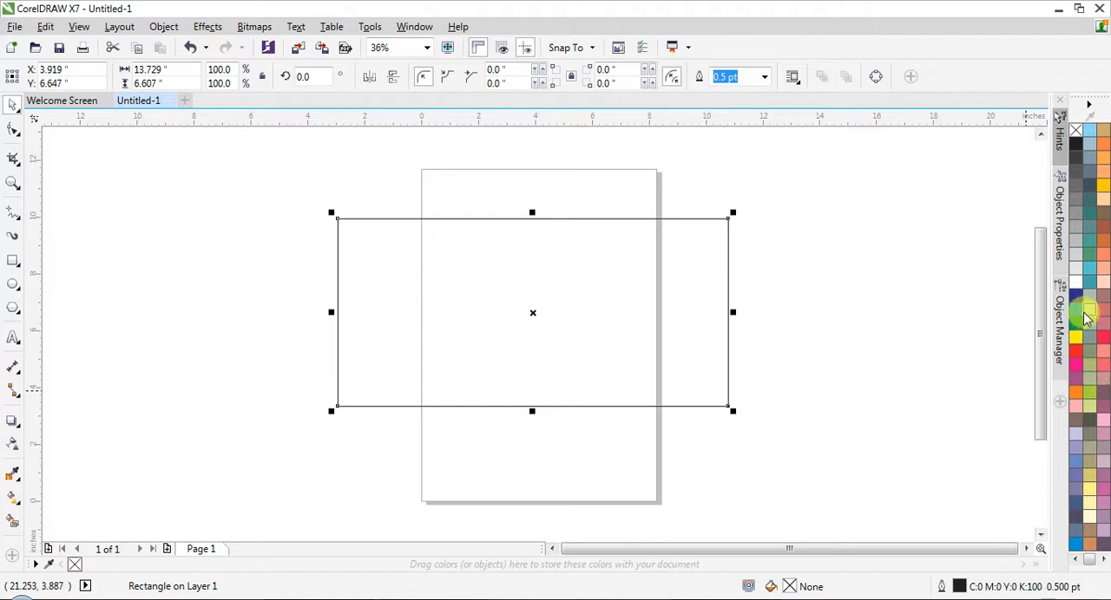
- Fill the rectangle with solid purple (C:40 M:100 Y:0 K:0)
{"action": "left_click", "coordinate": [1100, 560]}
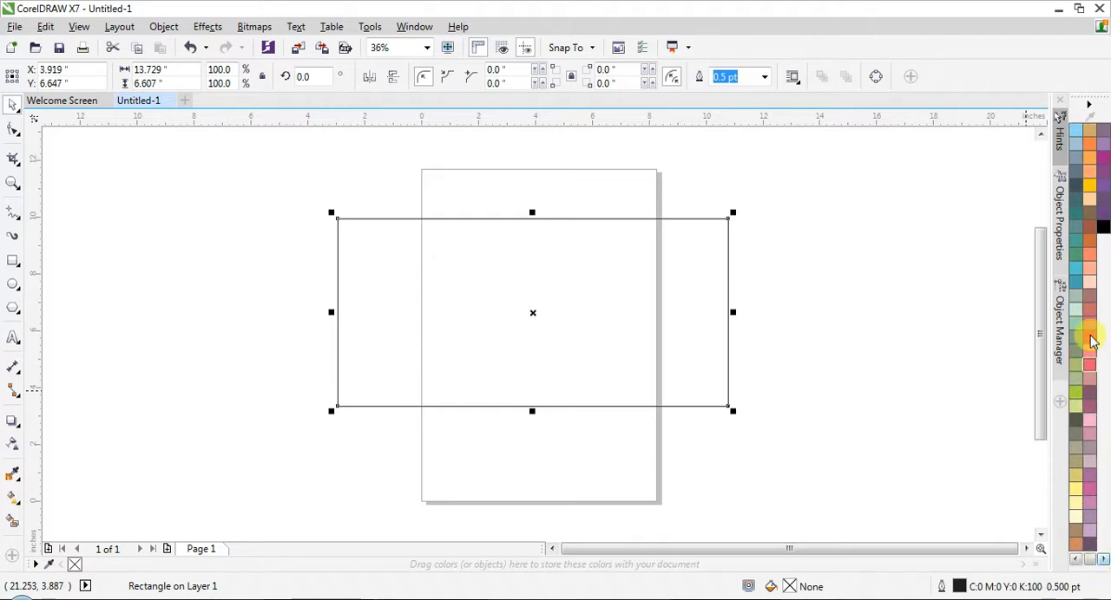
{"action": "left_click", "coordinate": [1102, 158]}
{"action": "left_click", "coordinate": [872, 253]}
{"action": "left_click", "coordinate": [482, 295]}
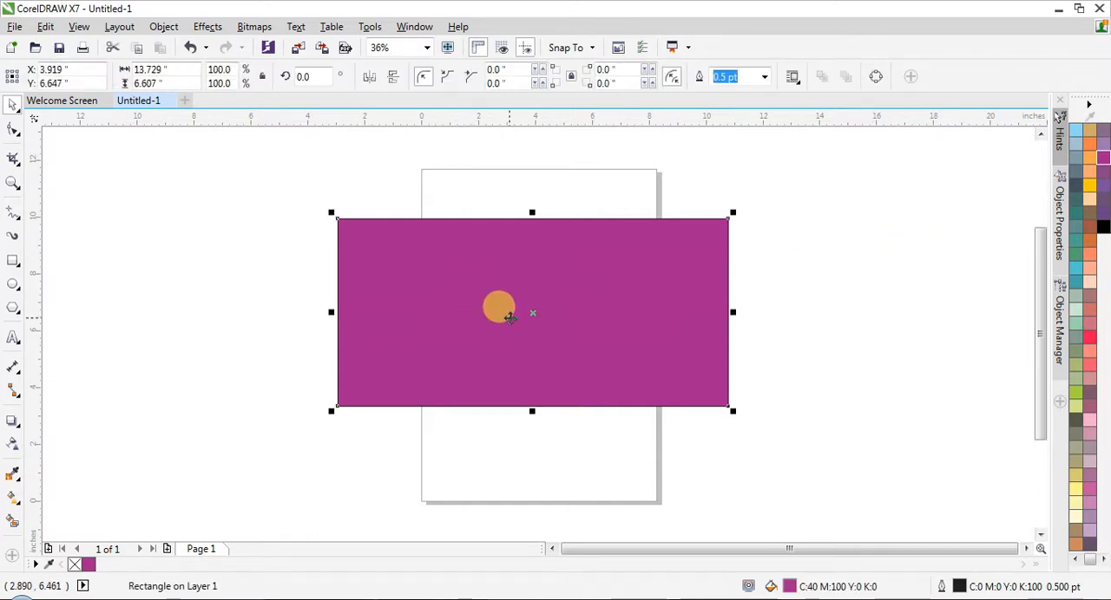
- Apply an elliptical fountain fill of purple and black to the rectangle, enlarged and centred on it
{"action": "key", "text": "g"}
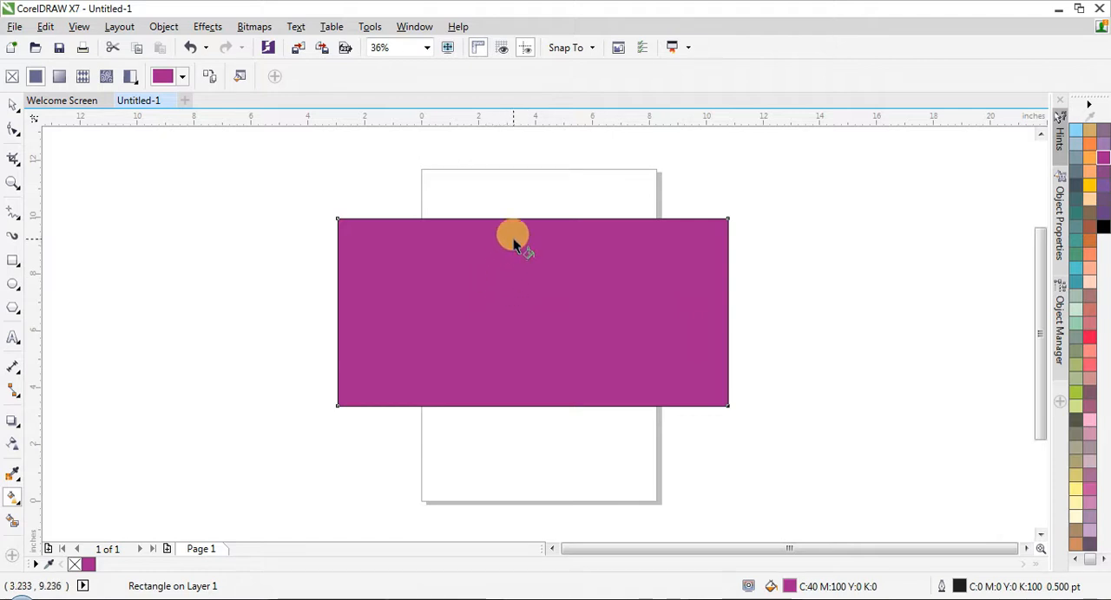
{"action": "left_click_drag", "start_coordinate": [519, 219], "coordinate": [524, 362]}
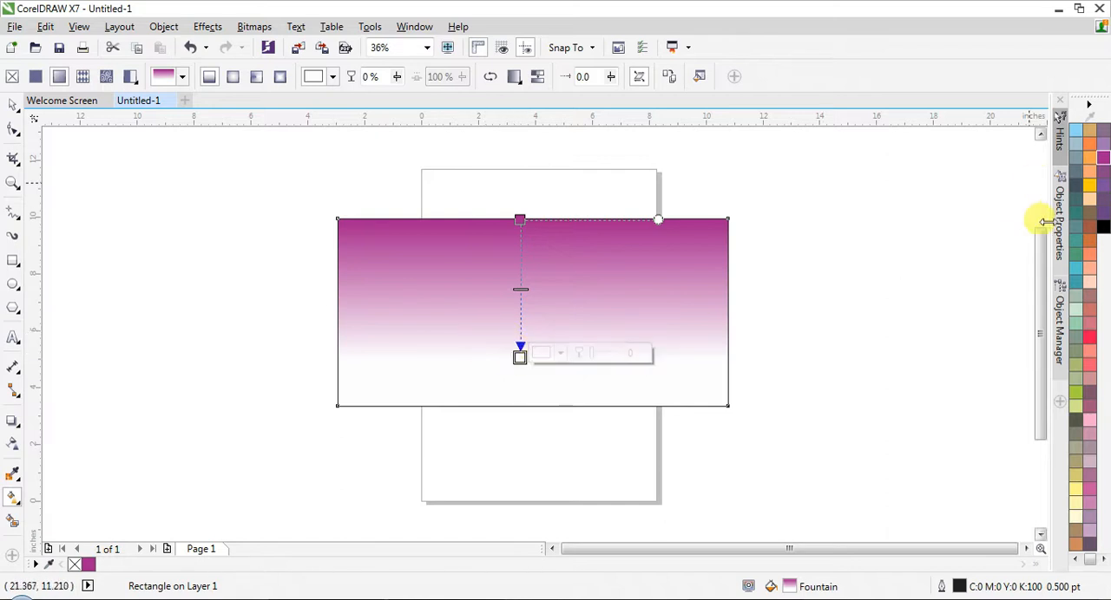
{"action": "left_click", "coordinate": [1102, 228]}
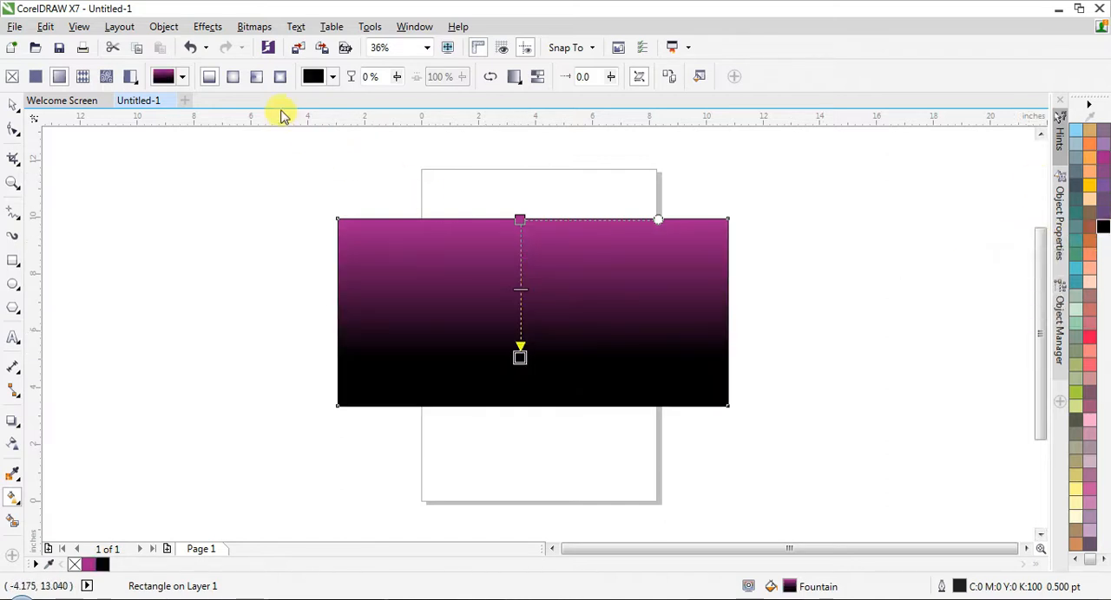
{"action": "left_click", "coordinate": [234, 77]}
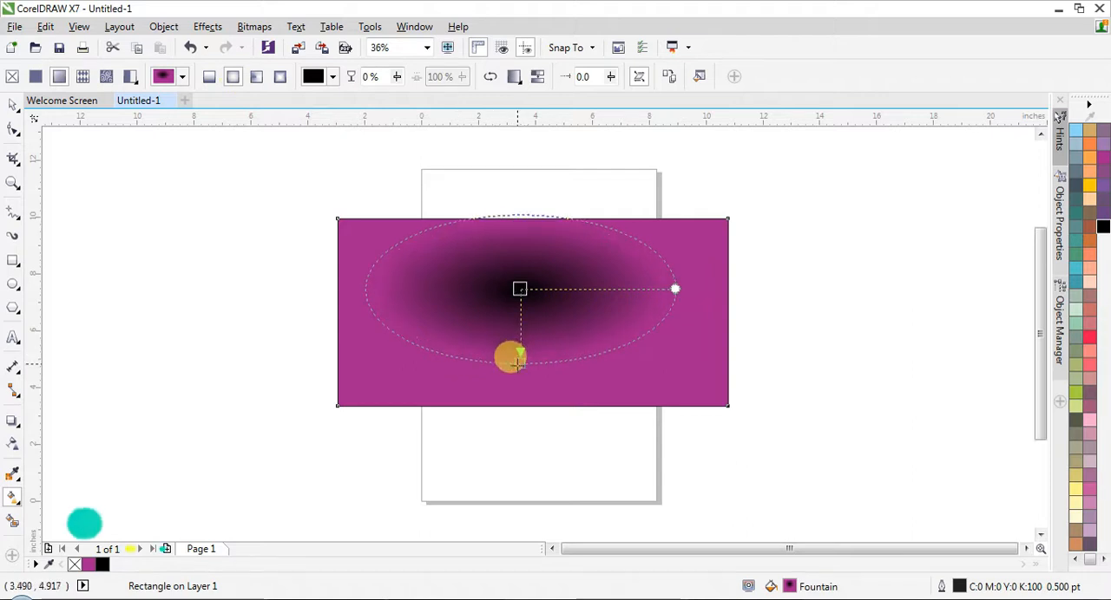
{"action": "left_click_drag", "start_coordinate": [519, 347], "coordinate": [519, 401]}
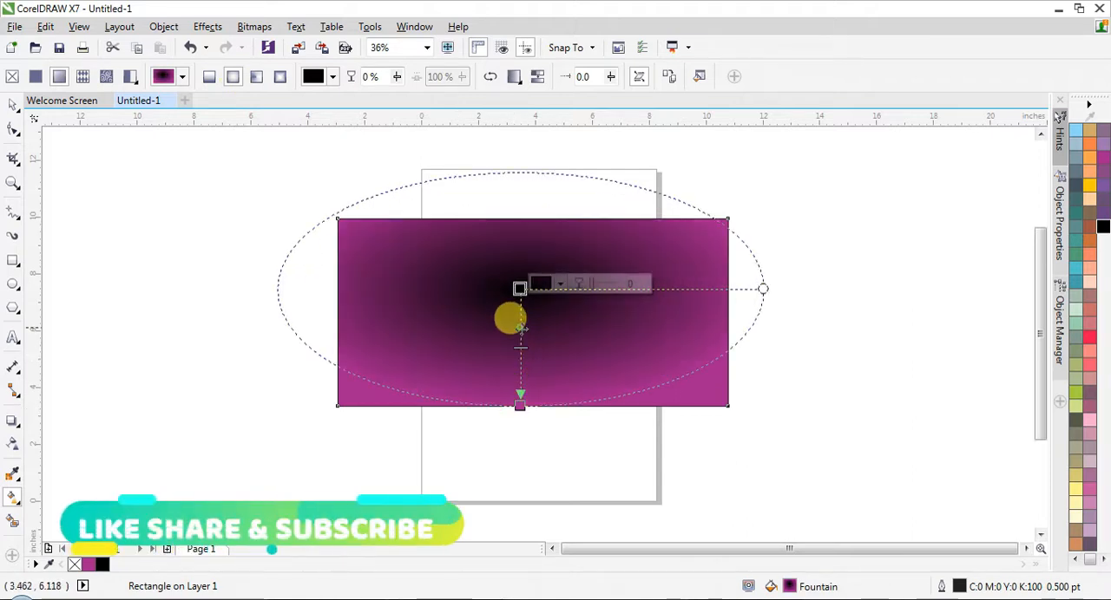
{"action": "left_click_drag", "start_coordinate": [519, 328], "coordinate": [527, 351]}
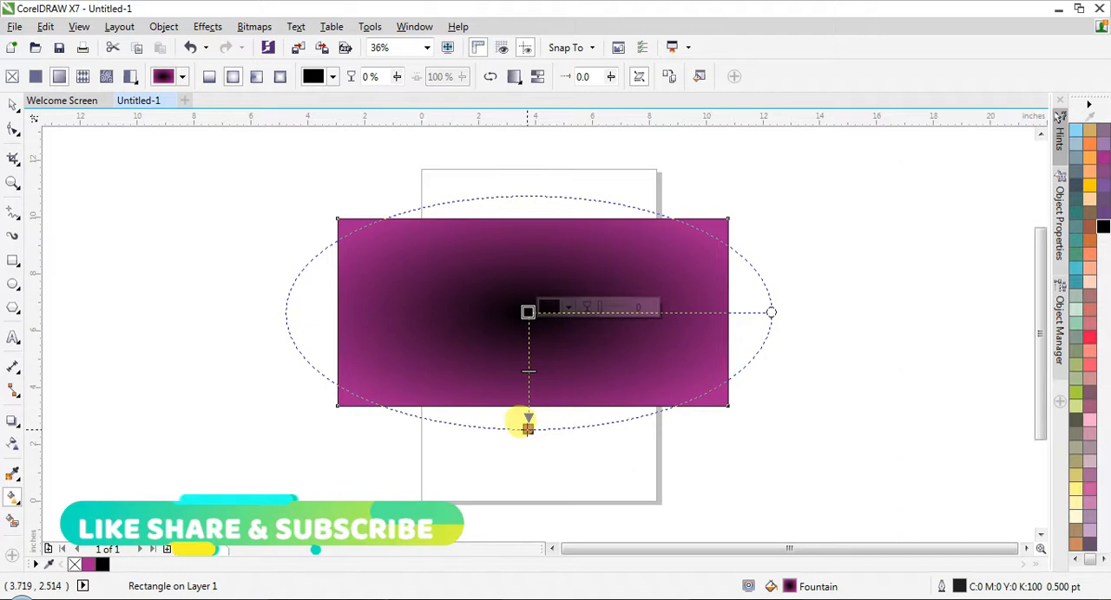
- Recolour the elliptical gradient so its outer node is black and its centre node is purple
{"action": "left_click", "coordinate": [528, 426]}
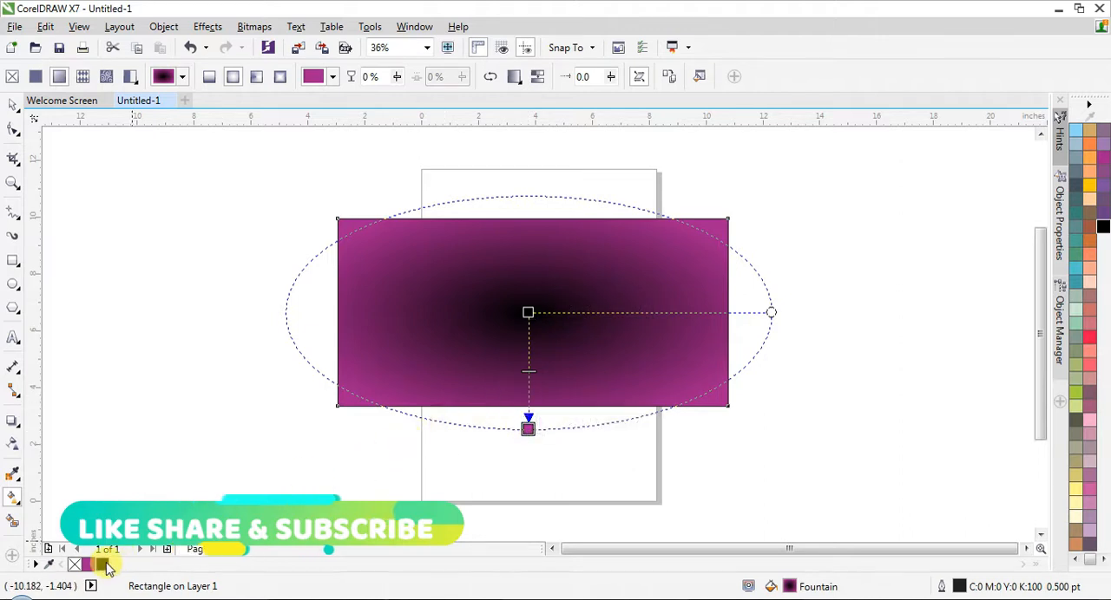
{"action": "left_click", "coordinate": [102, 564]}
{"action": "left_click", "coordinate": [526, 311]}
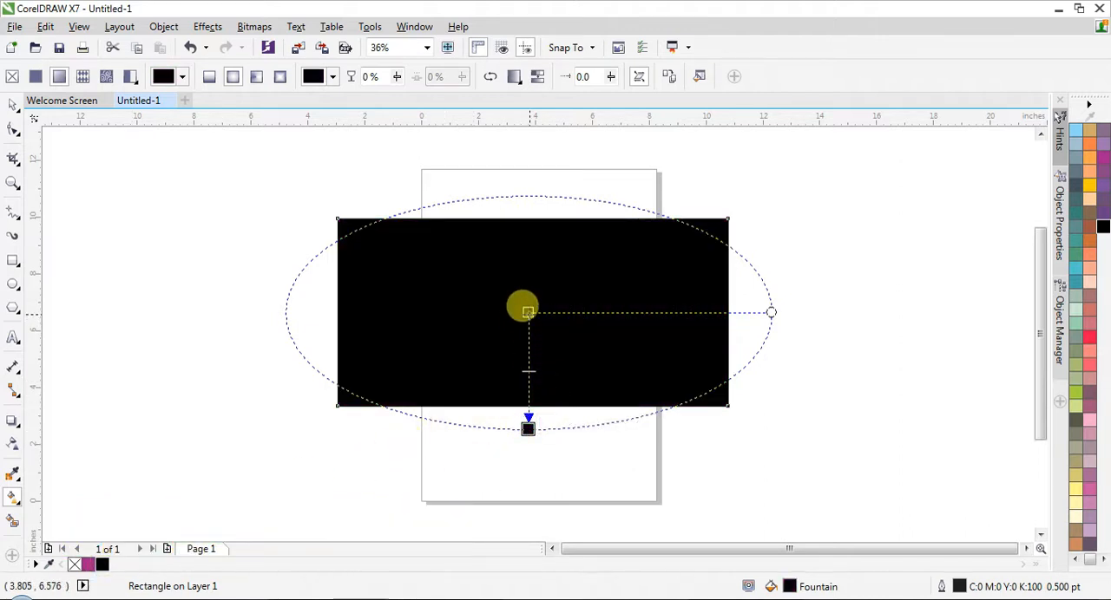
{"action": "left_click", "coordinate": [88, 564]}
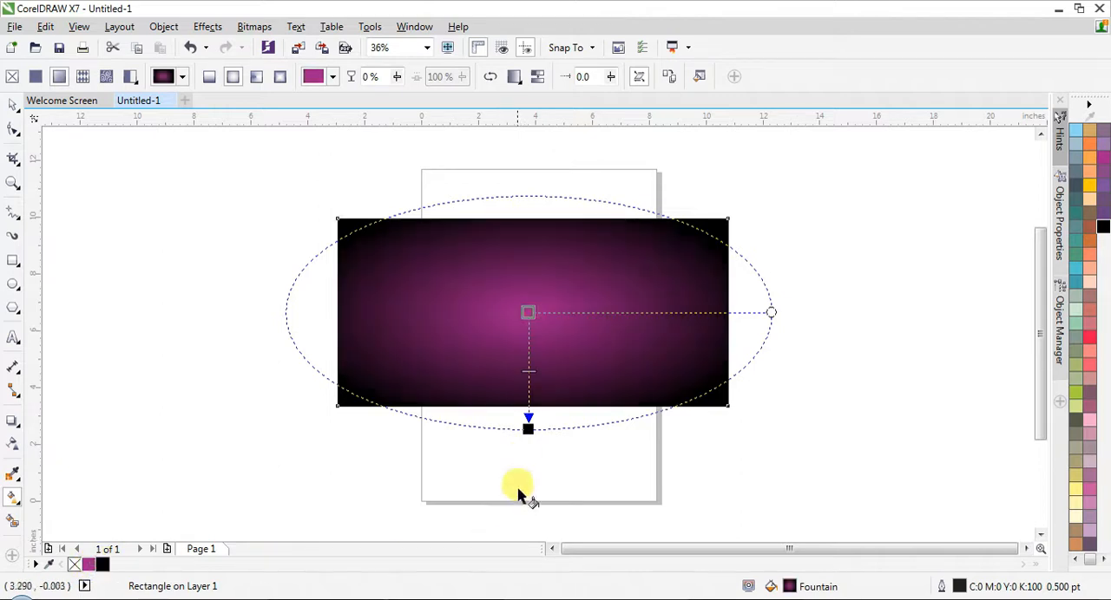
- Stretch the elliptical gradient beyond the rectangle's edges, adjust its width, and deselect the rectangle
{"action": "left_click_drag", "start_coordinate": [527, 428], "coordinate": [527, 460]}
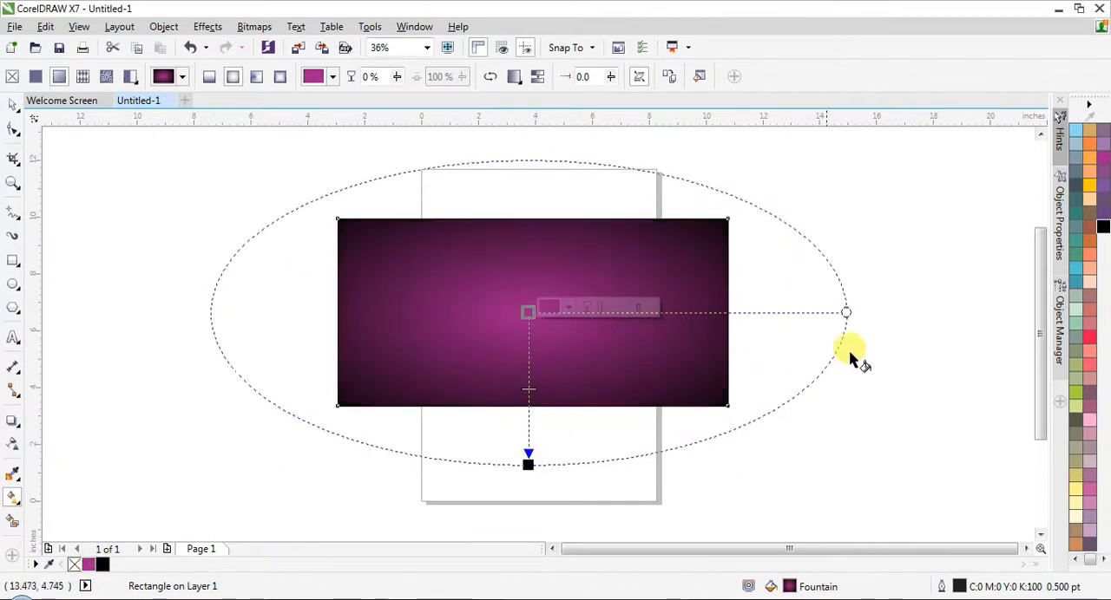
{"action": "left_click_drag", "start_coordinate": [845, 313], "coordinate": [774, 311]}
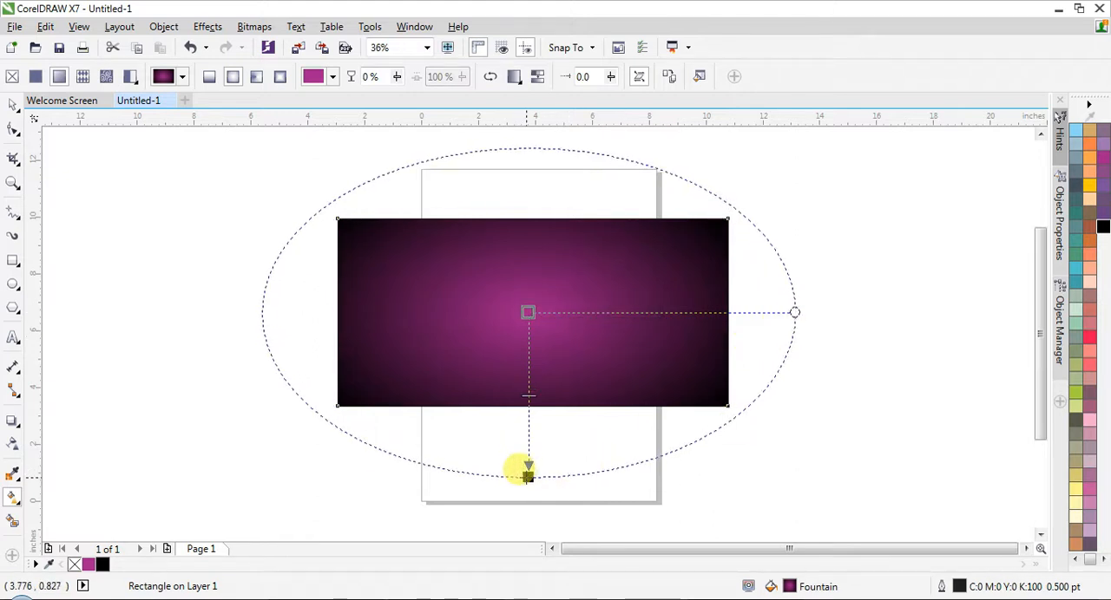
{"action": "key", "text": "space"}
{"action": "left_click", "coordinate": [495, 509]}
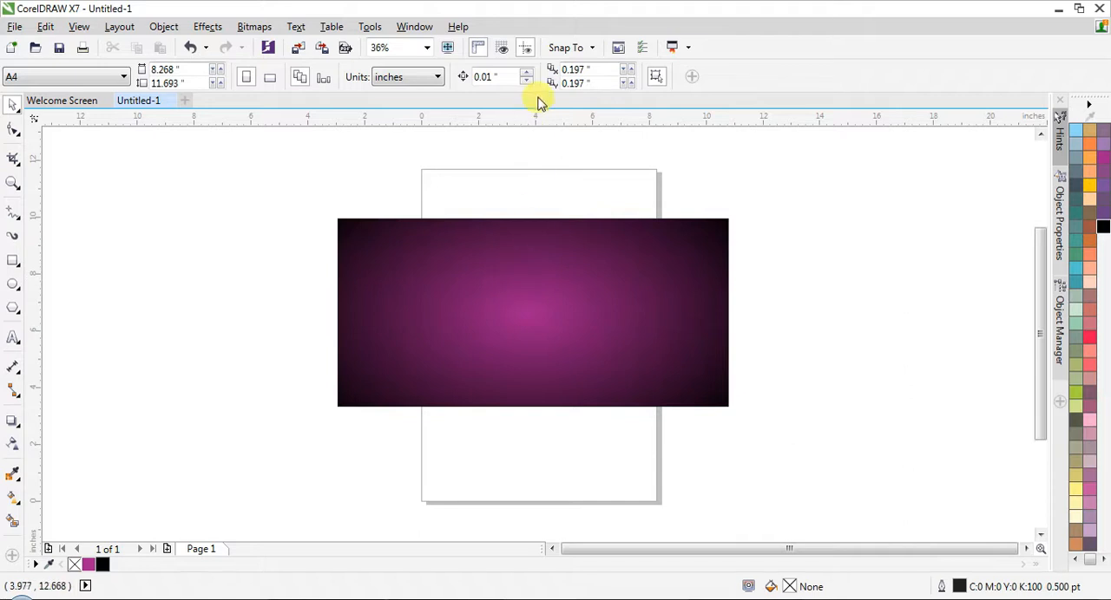
- Add the artistic text NOISE on the purple background and enlarge it to about 110 pt
{"action": "left_click", "coordinate": [428, 48]}
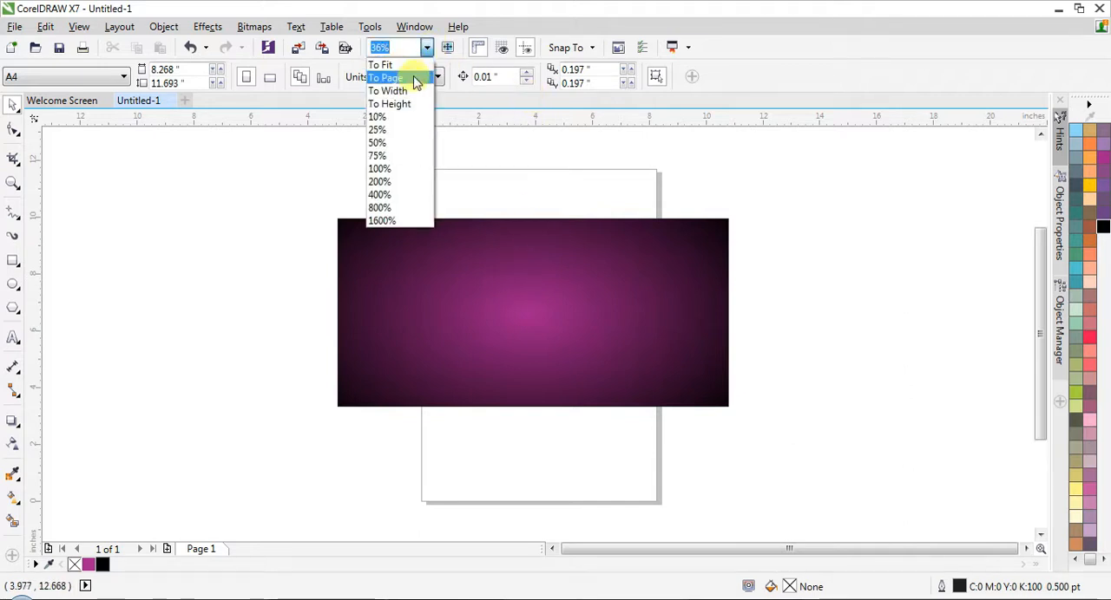
{"action": "left_click", "coordinate": [404, 68]}
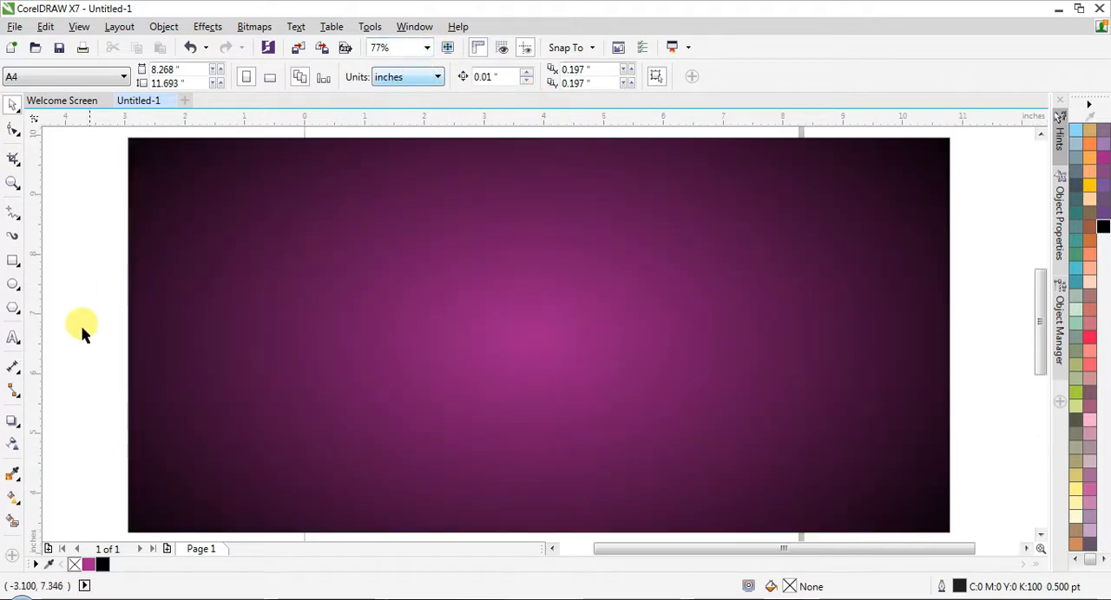
{"action": "left_click", "coordinate": [12, 339]}
{"action": "left_click", "coordinate": [432, 289]}
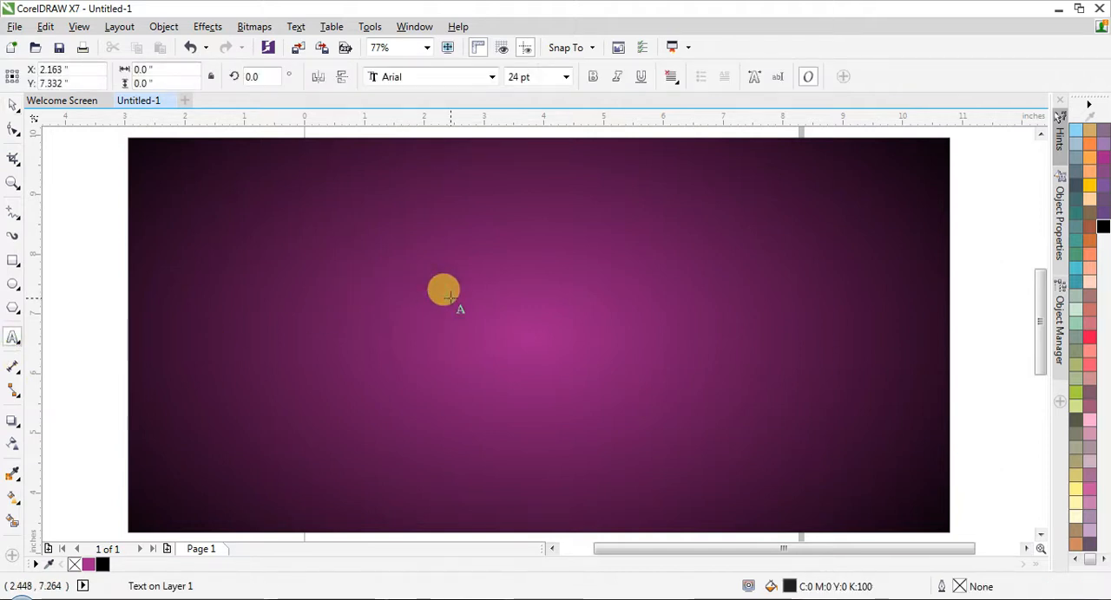
{"action": "type", "text": "NOISE"}
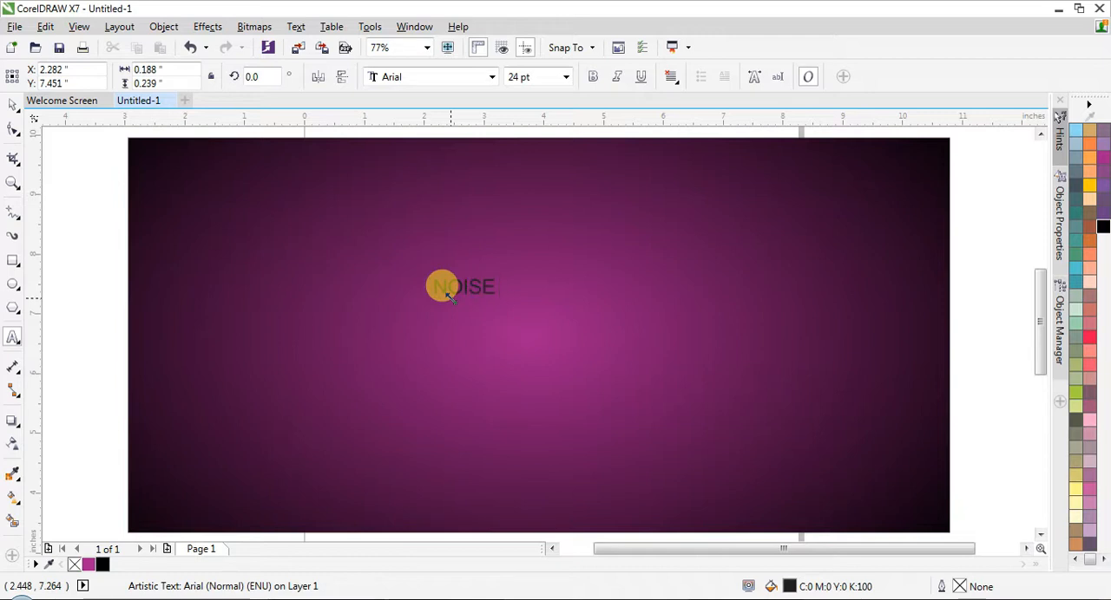
{"action": "key", "text": "ctrl+space"}
{"action": "left_click_drag", "start_coordinate": [501, 269], "coordinate": [608, 216]}
- Duplicate the NOISE text straight down near the rectangle's lower edge and change the copy's wording to EFFECT
{"action": "left_click_drag", "start_coordinate": [508, 279], "coordinate": [505, 408]}
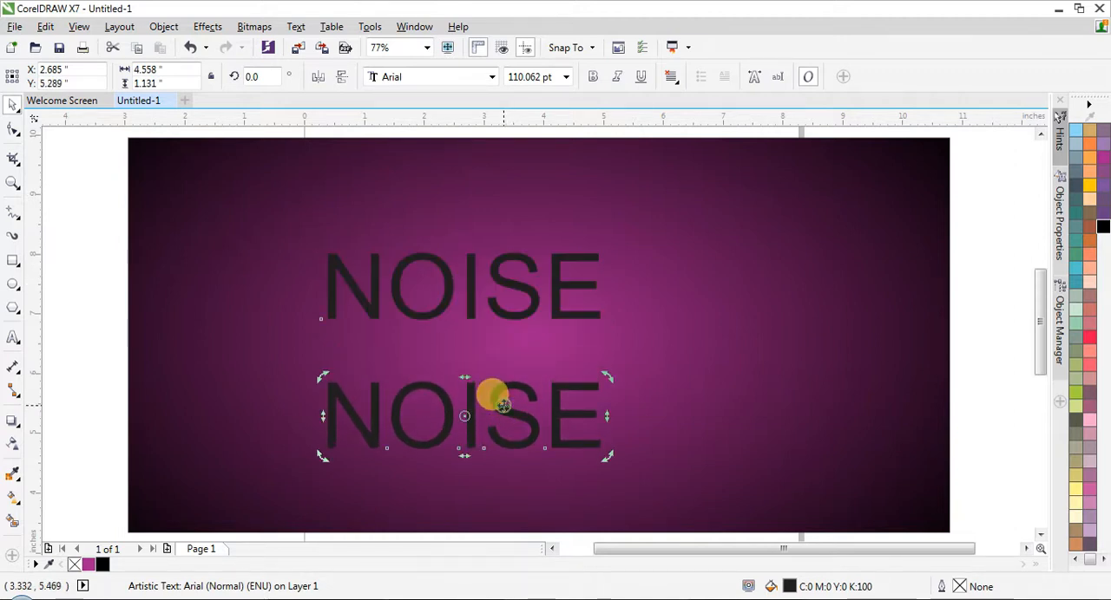
{"action": "key", "text": "Delete"}
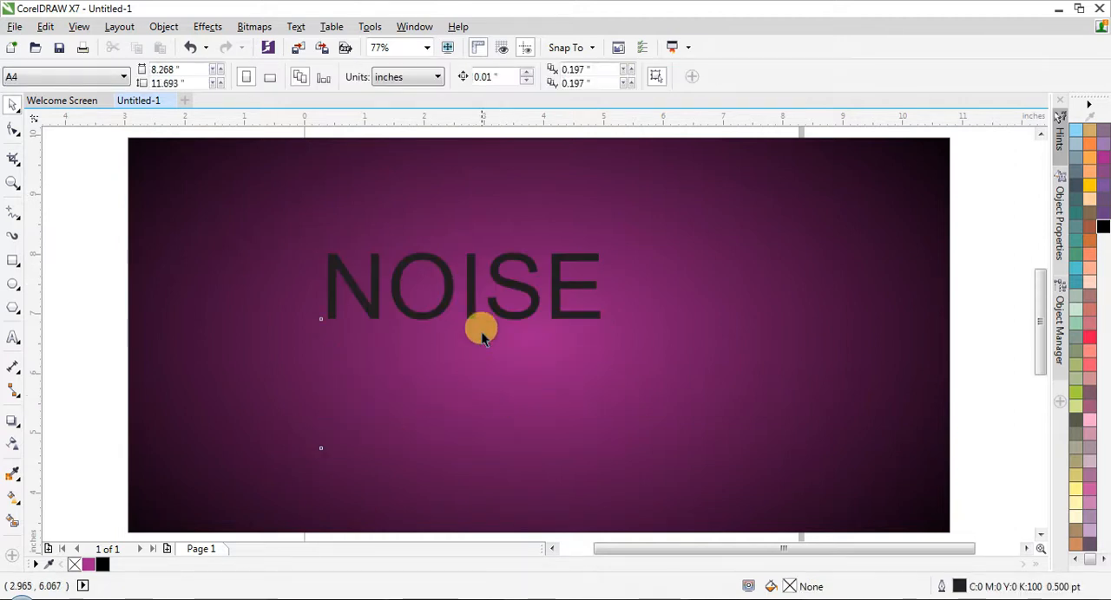
{"action": "left_click", "coordinate": [471, 277]}
{"action": "left_click_drag", "start_coordinate": [475, 276], "coordinate": [486, 448]}
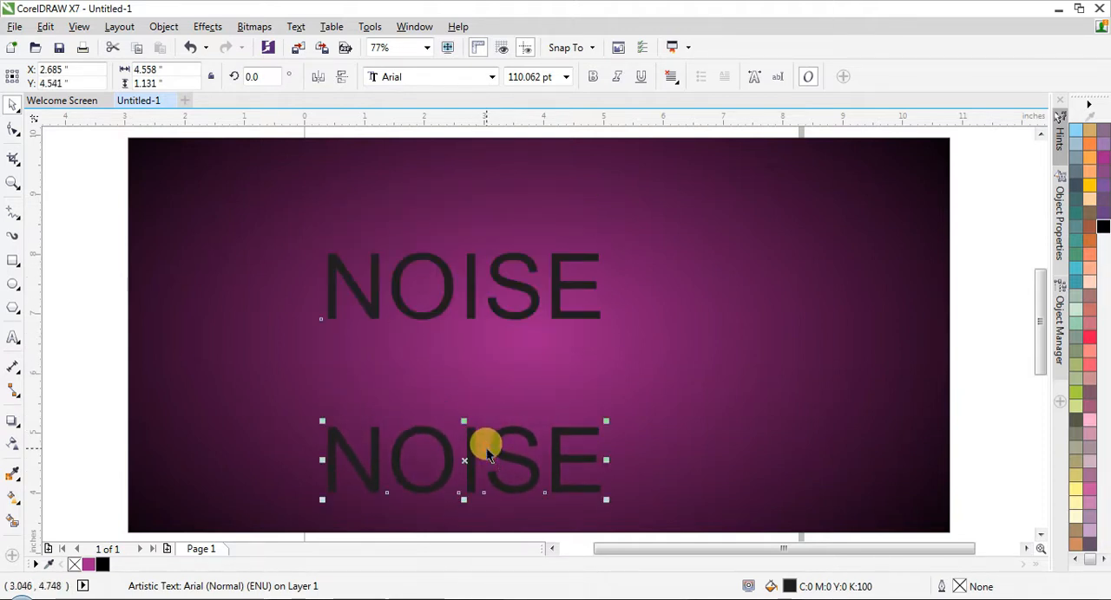
{"action": "double_click", "coordinate": [483, 426]}
{"action": "key", "text": "ctrl+a"}
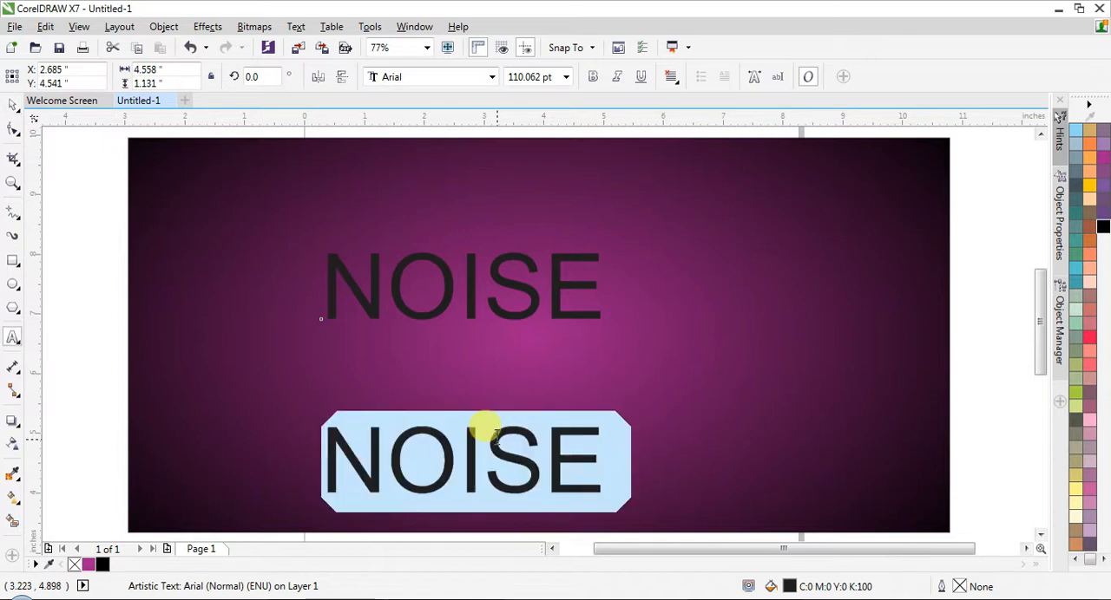
{"action": "type", "text": "EFF"}
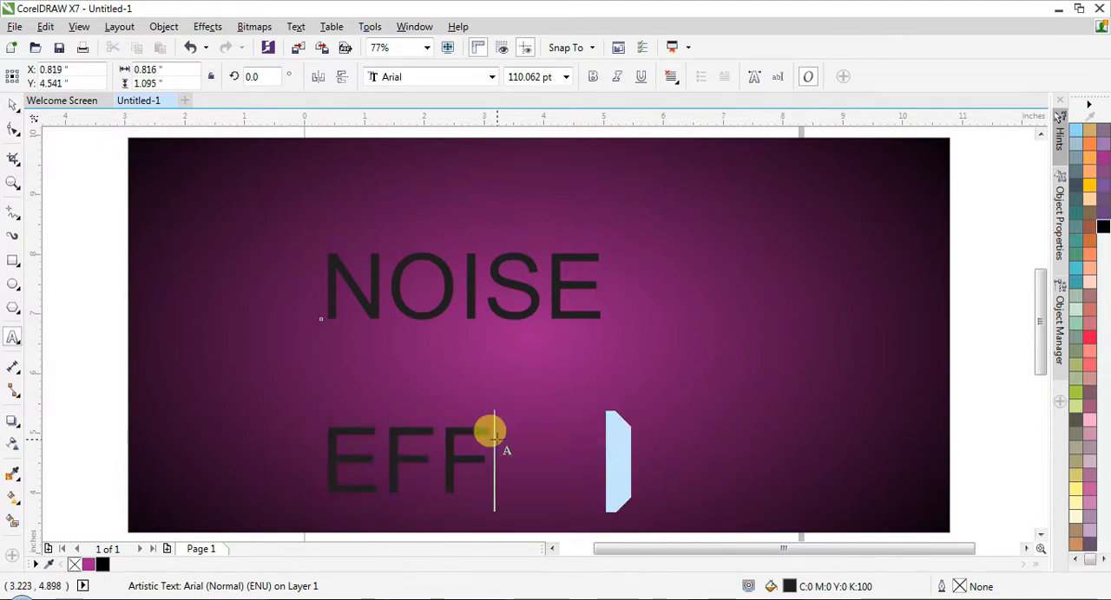
{"action": "type", "text": "ECT"}
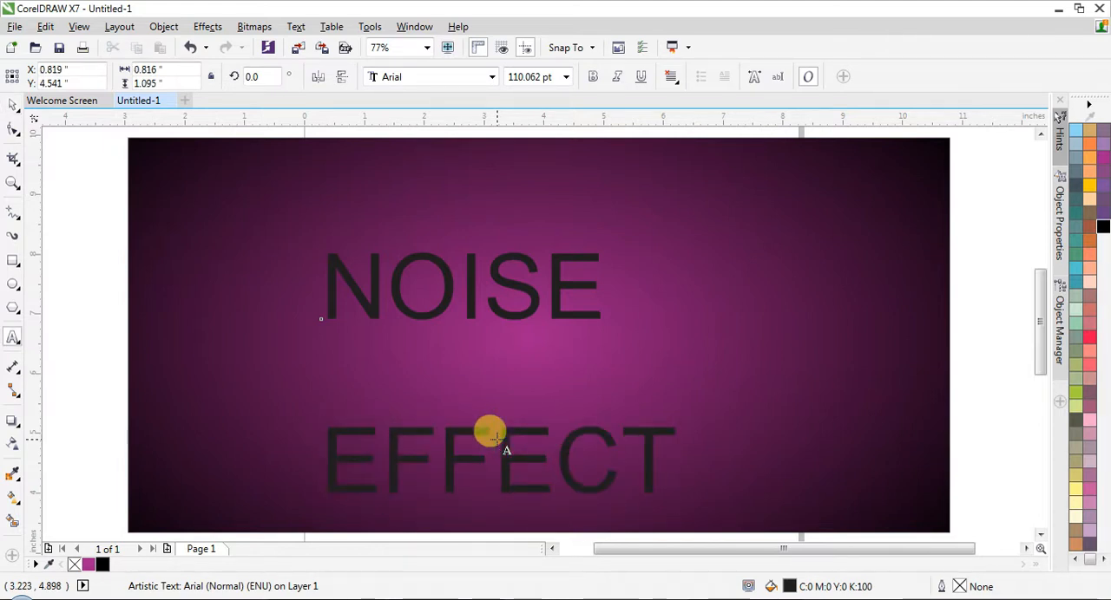
{"action": "key", "text": "ctrl+space"}
- Set the font of the NOISE text to Asenine Wide (Normal)
{"action": "left_click", "coordinate": [513, 279]}
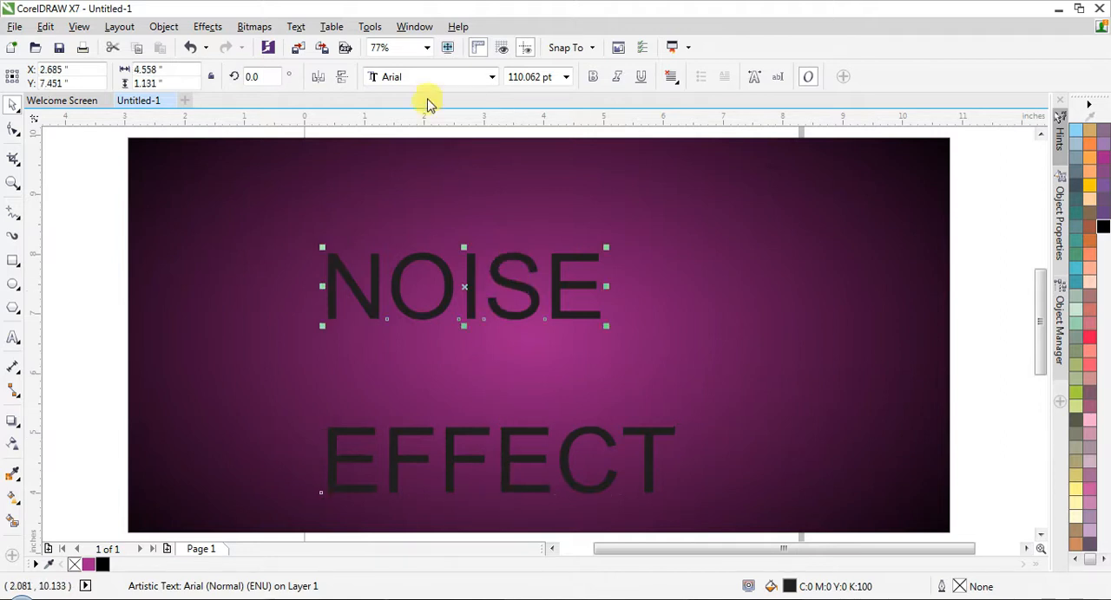
{"action": "left_click", "coordinate": [423, 78]}
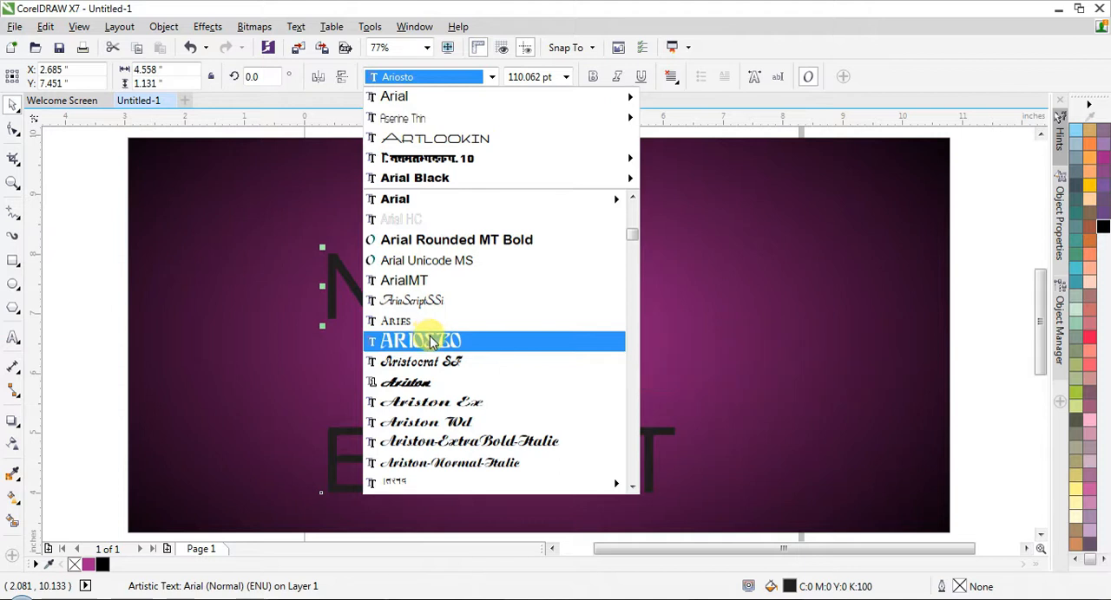
{"action": "scroll", "coordinate": [431, 343], "scroll_direction": "down", "scroll_amount": 3}
{"action": "scroll", "coordinate": [431, 342], "scroll_direction": "down", "scroll_amount": 1}
{"action": "scroll", "coordinate": [434, 343], "scroll_direction": "down", "scroll_amount": 7}
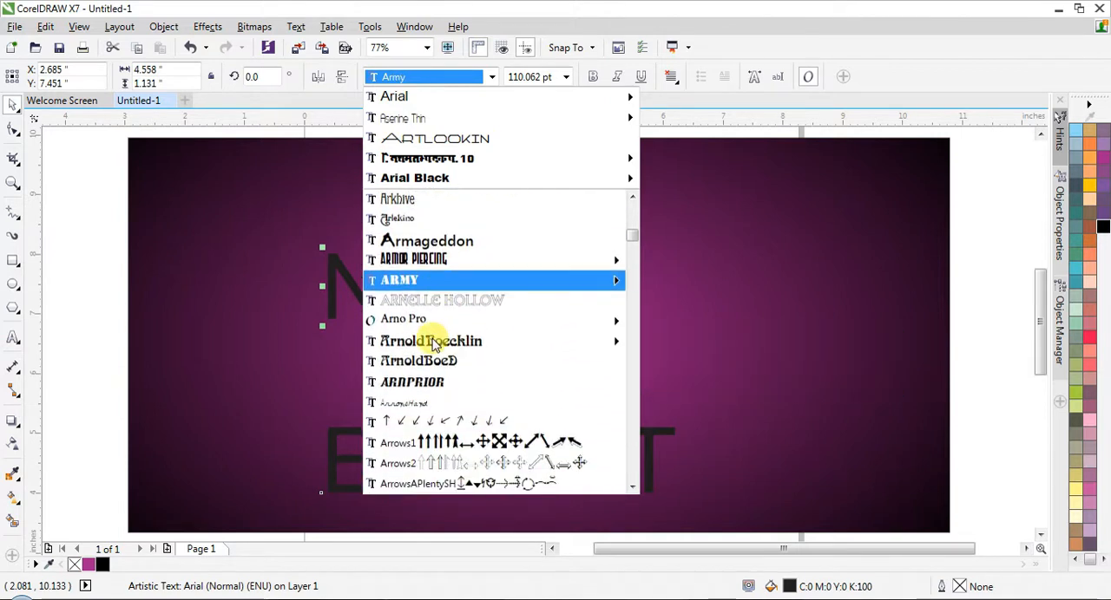
{"action": "scroll", "coordinate": [438, 344], "scroll_direction": "down", "scroll_amount": 4}
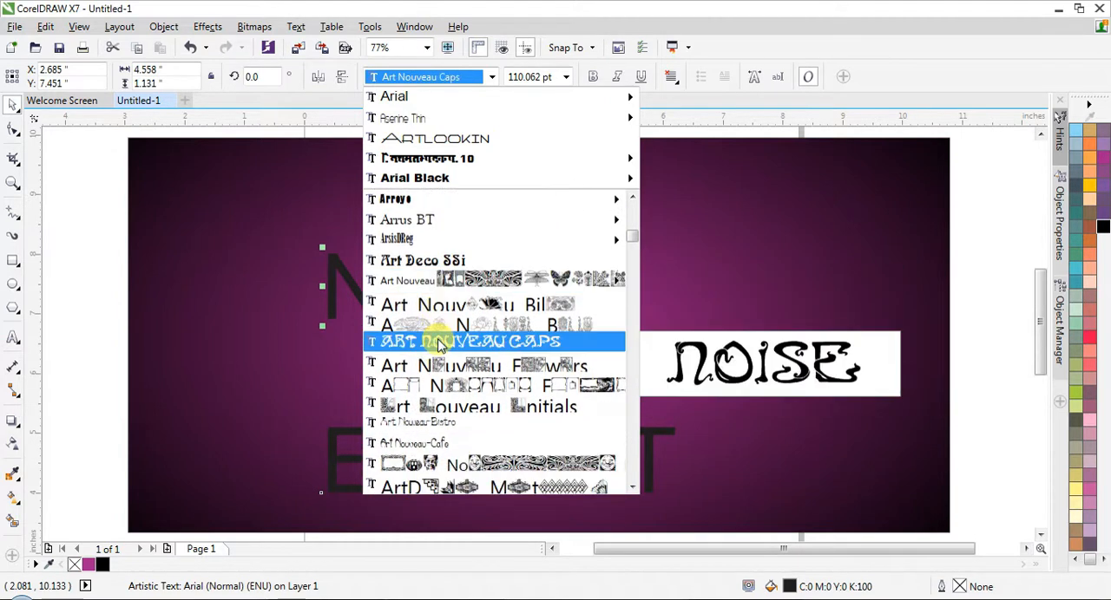
{"action": "scroll", "coordinate": [437, 344], "scroll_direction": "down", "scroll_amount": 4}
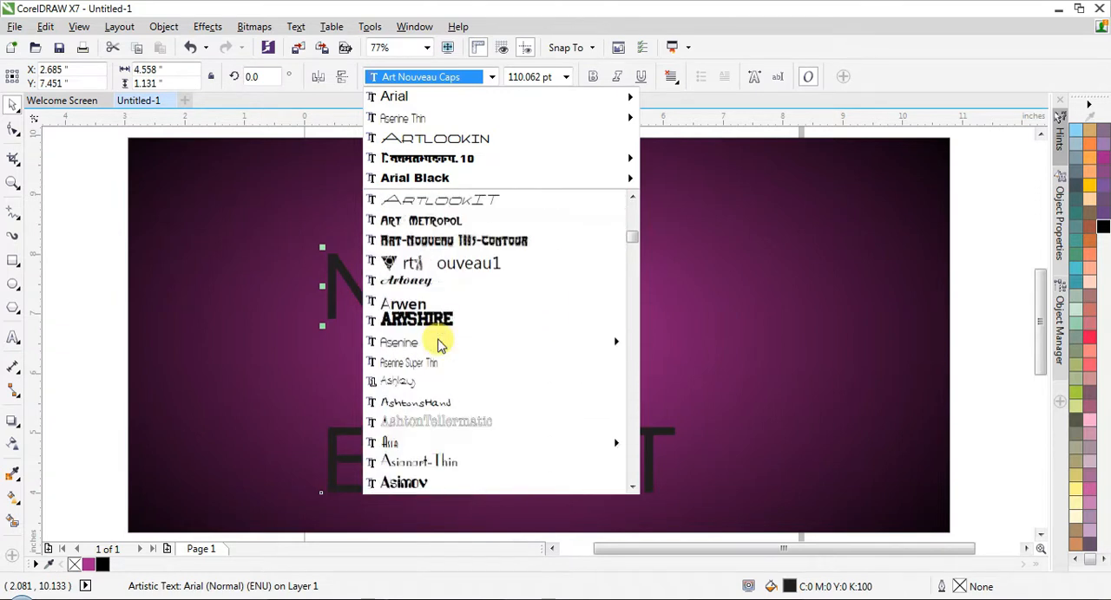
{"action": "scroll", "coordinate": [434, 340], "scroll_direction": "up", "scroll_amount": 2}
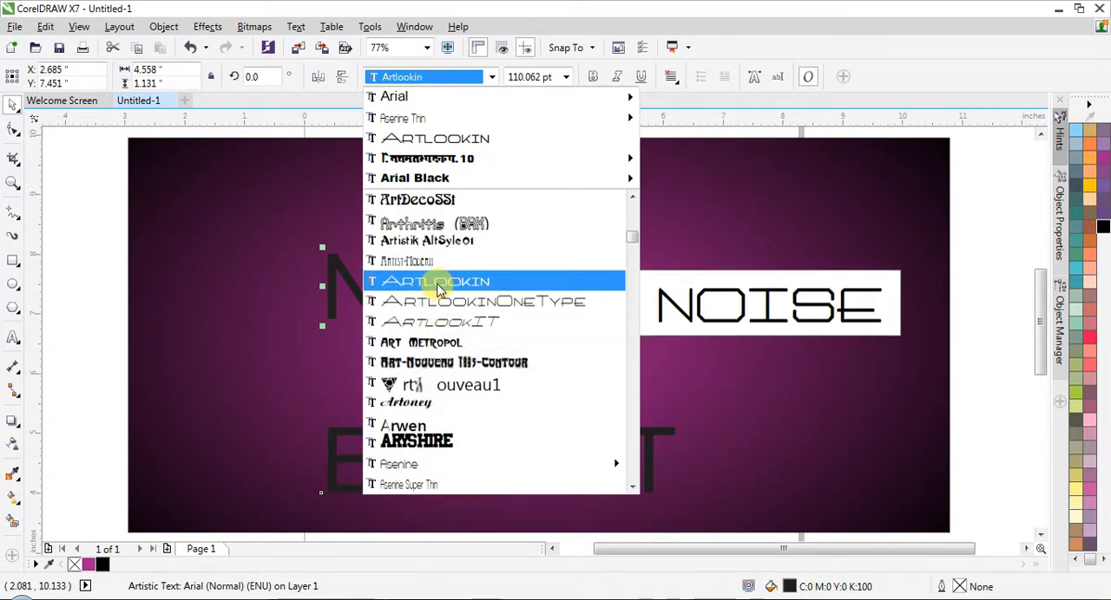
{"action": "mouse_move", "coordinate": [401, 473]}
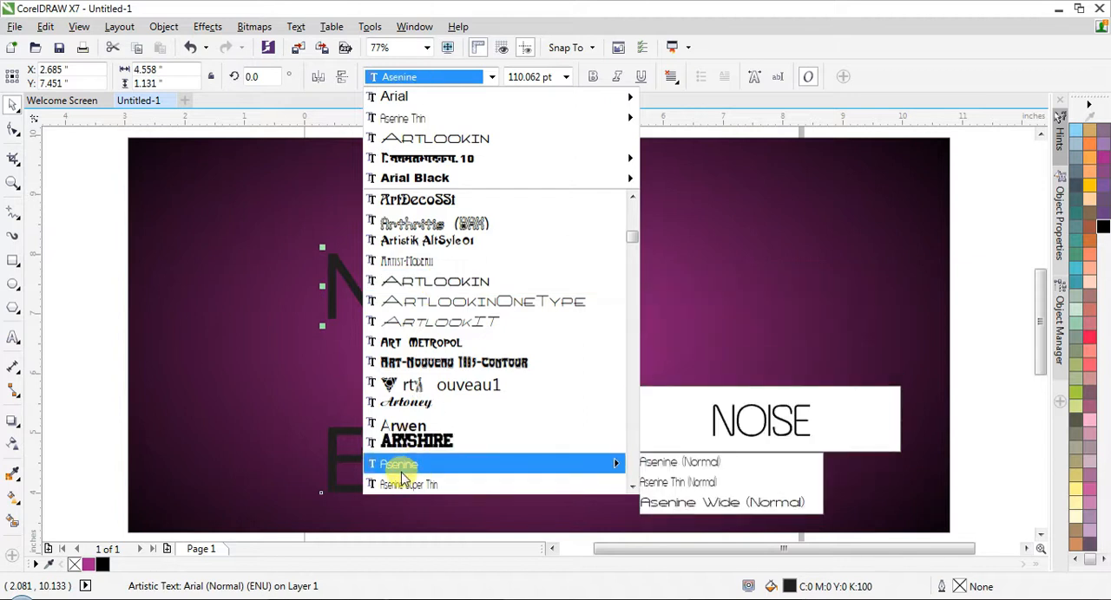
{"action": "left_click", "coordinate": [680, 503]}
- Enlarge NOISE to about 8.6 by 2.3 inches and position it centred above the EFFECT text
{"action": "left_click_drag", "start_coordinate": [576, 259], "coordinate": [705, 176]}
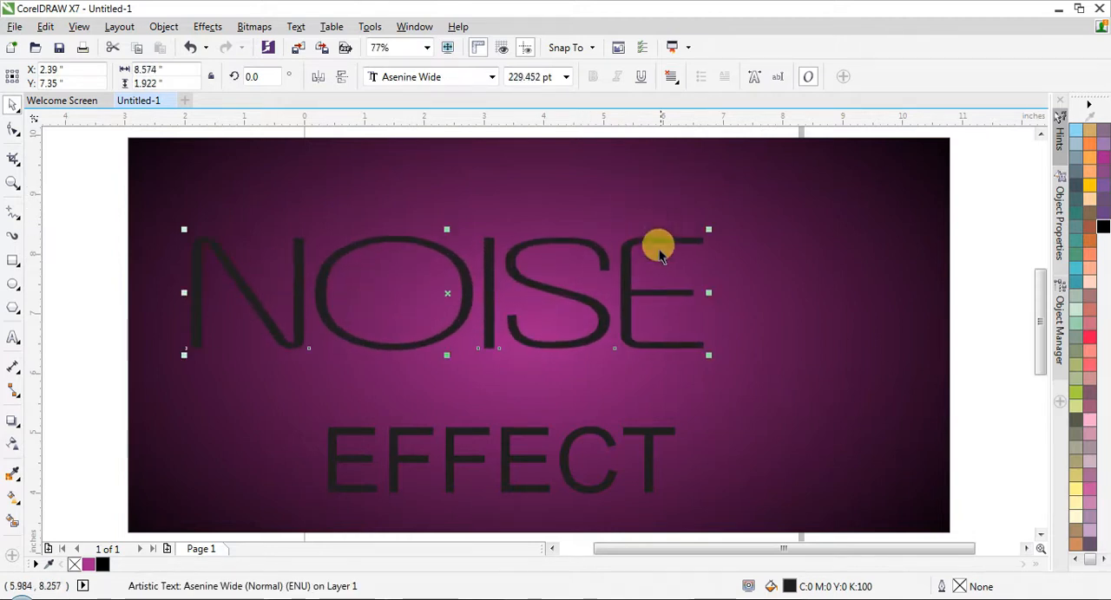
{"action": "left_click_drag", "start_coordinate": [615, 238], "coordinate": [686, 198]}
{"action": "left_click_drag", "start_coordinate": [518, 314], "coordinate": [507, 328]}
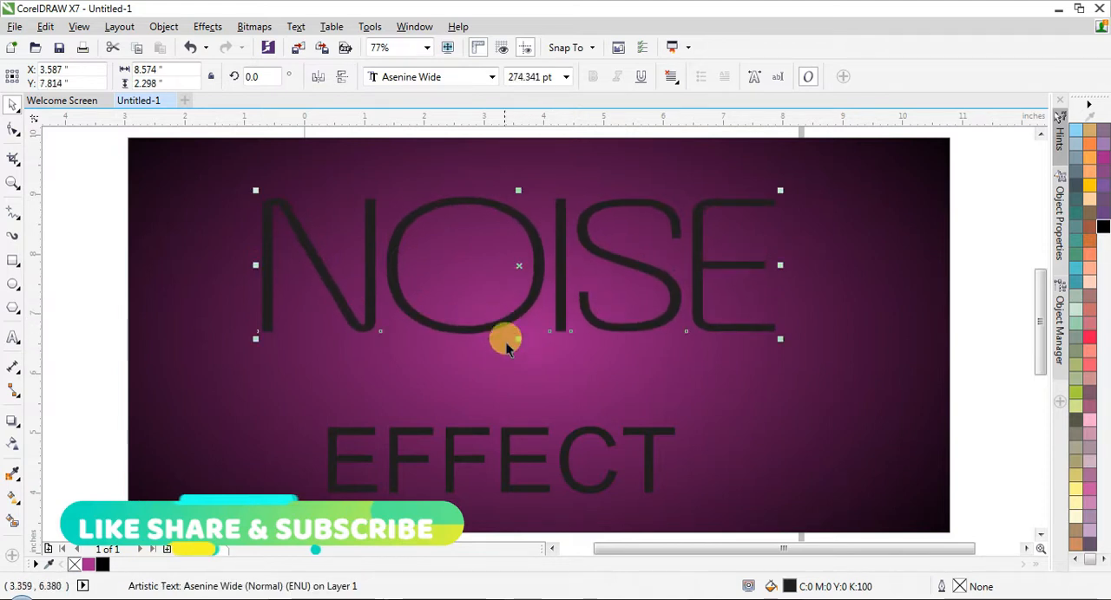
{"action": "left_click_drag", "start_coordinate": [520, 257], "coordinate": [526, 267]}
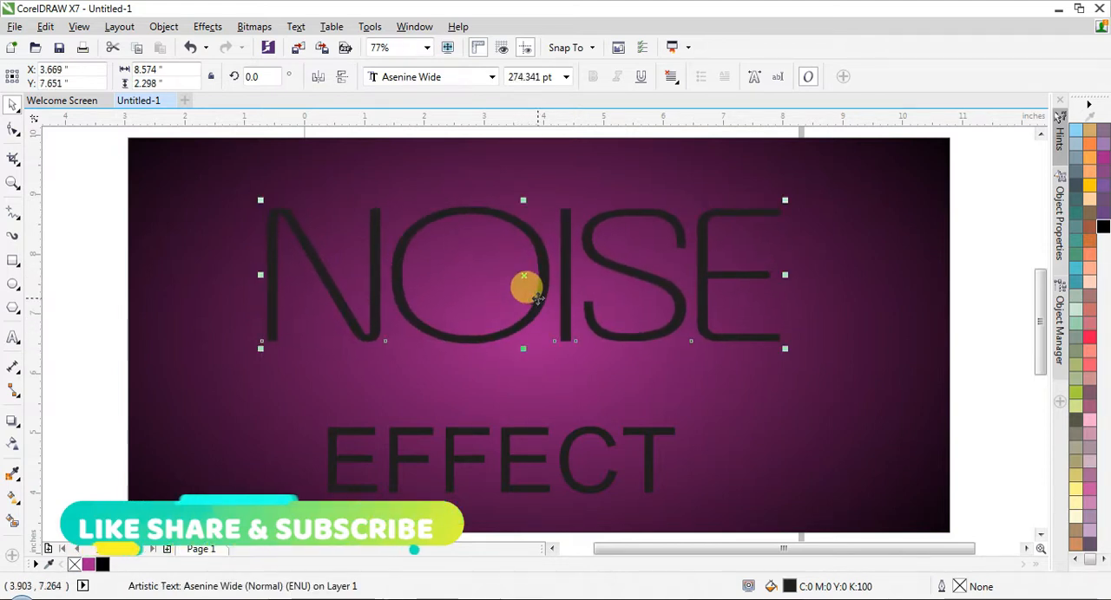
- Apply an outward five-step contour with an offset of about 0.1 inches around the NOISE text
{"action": "left_click", "coordinate": [12, 422]}
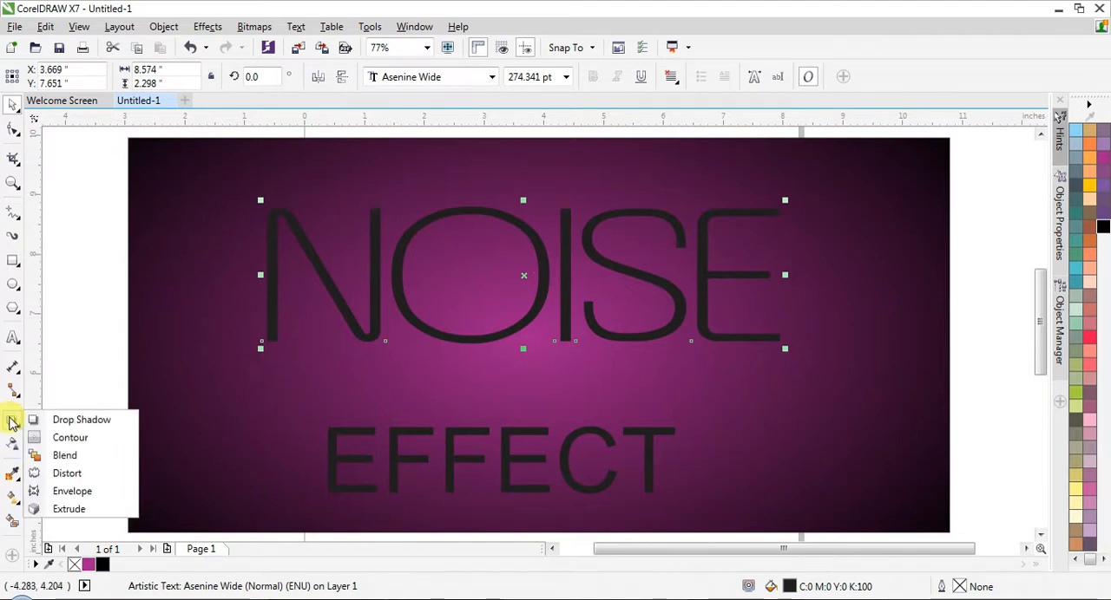
{"action": "left_click", "coordinate": [69, 439]}
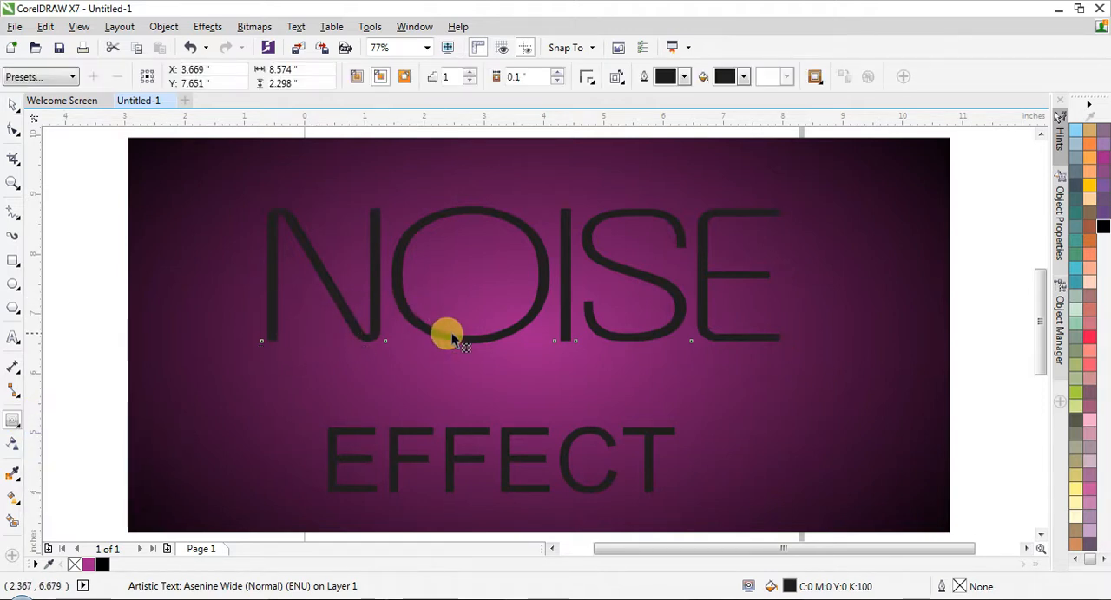
{"action": "mouse_move", "coordinate": [457, 341]}
{"action": "left_mouse_down"}
{"action": "mouse_move", "coordinate": [463, 296]}
{"action": "mouse_move", "coordinate": [458, 321]}
{"action": "left_mouse_up"}
{"action": "left_click", "coordinate": [593, 335]}
{"action": "left_click", "coordinate": [588, 331]}
{"action": "left_click", "coordinate": [15, 76]}
{"action": "left_click", "coordinate": [35, 108]}
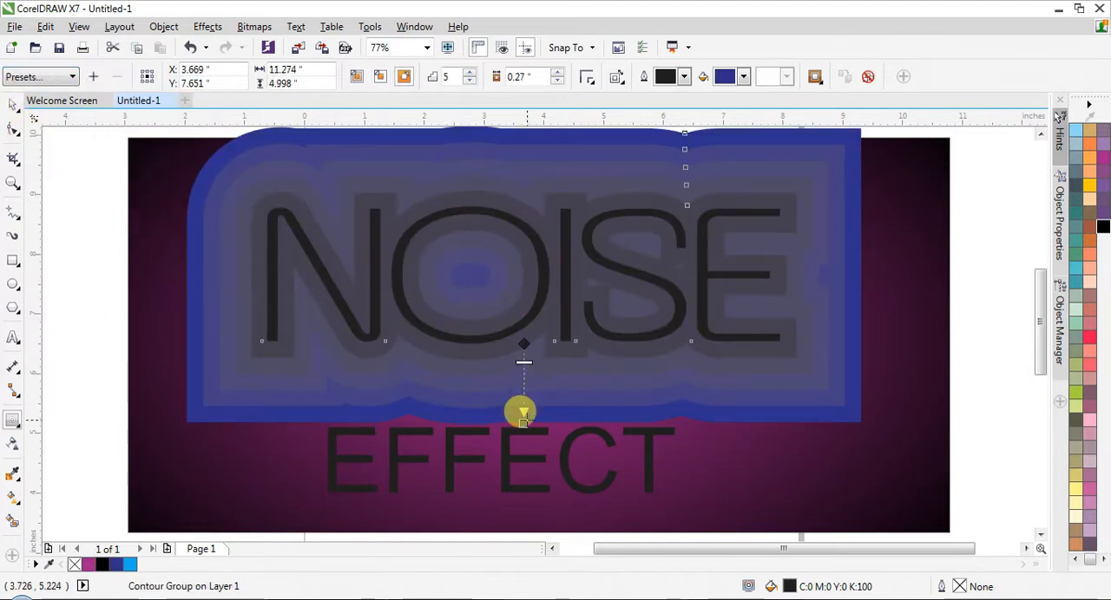
{"action": "left_click_drag", "start_coordinate": [521, 419], "coordinate": [521, 362]}
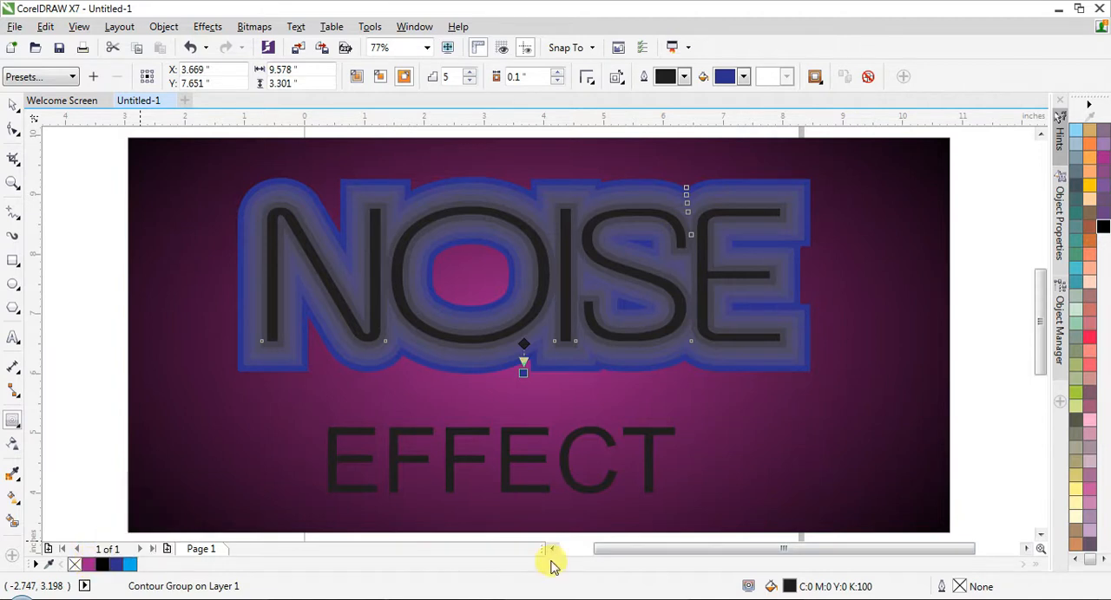
- Try filling the NOISE lettering with magenta, and undo the fill
{"action": "left_click", "coordinate": [1079, 563]}
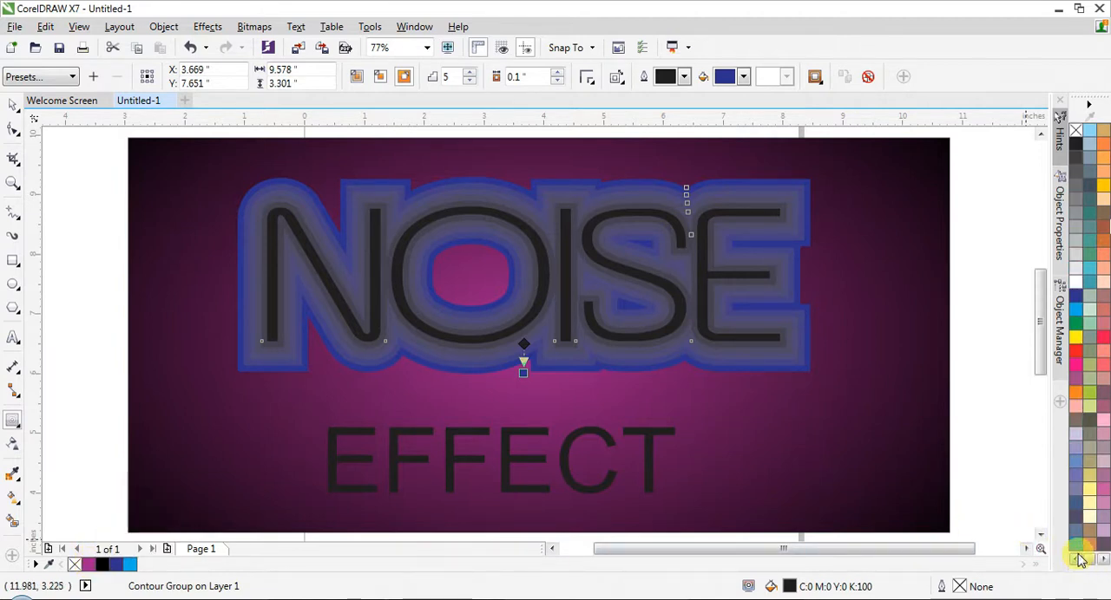
{"action": "left_click", "coordinate": [1074, 368]}
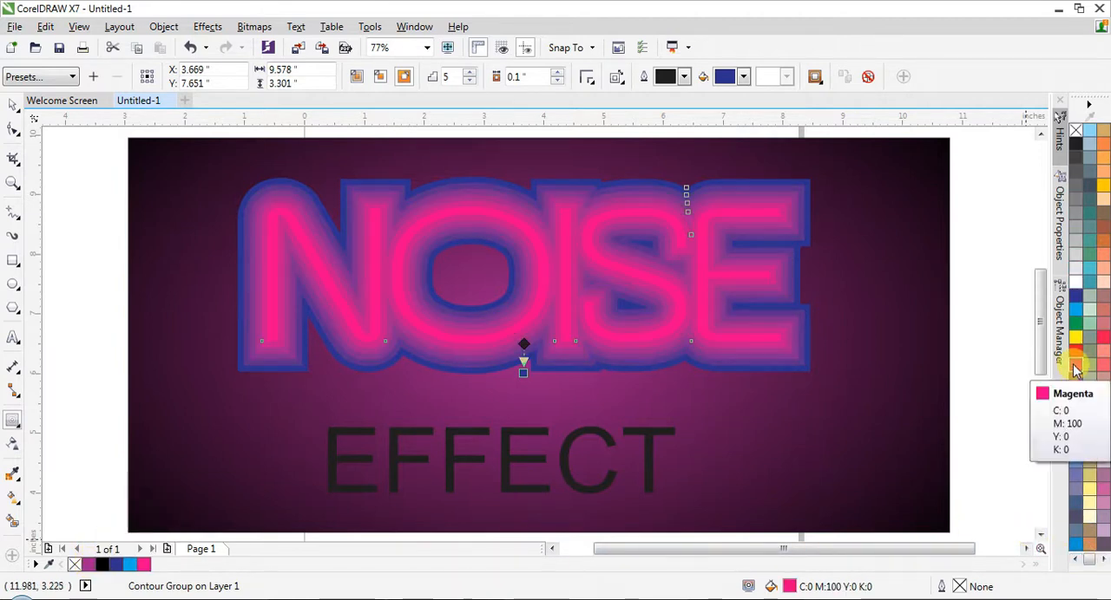
{"action": "key", "text": "ctrl+z"}
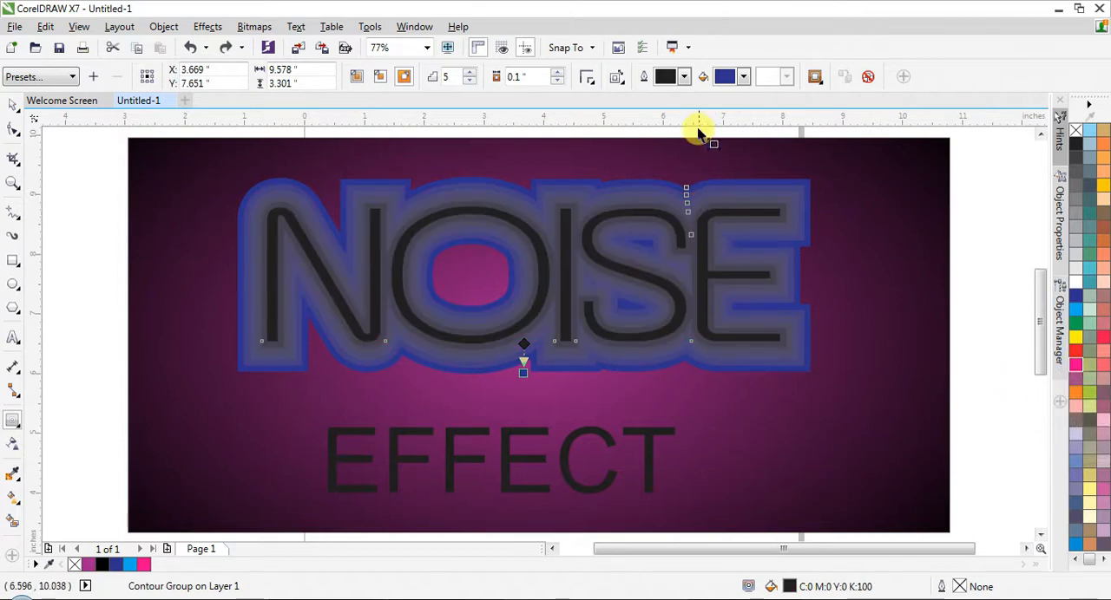
- Set the contour's fill colour to magenta and reduce the contour to 2 steps
{"action": "left_click", "coordinate": [742, 77]}
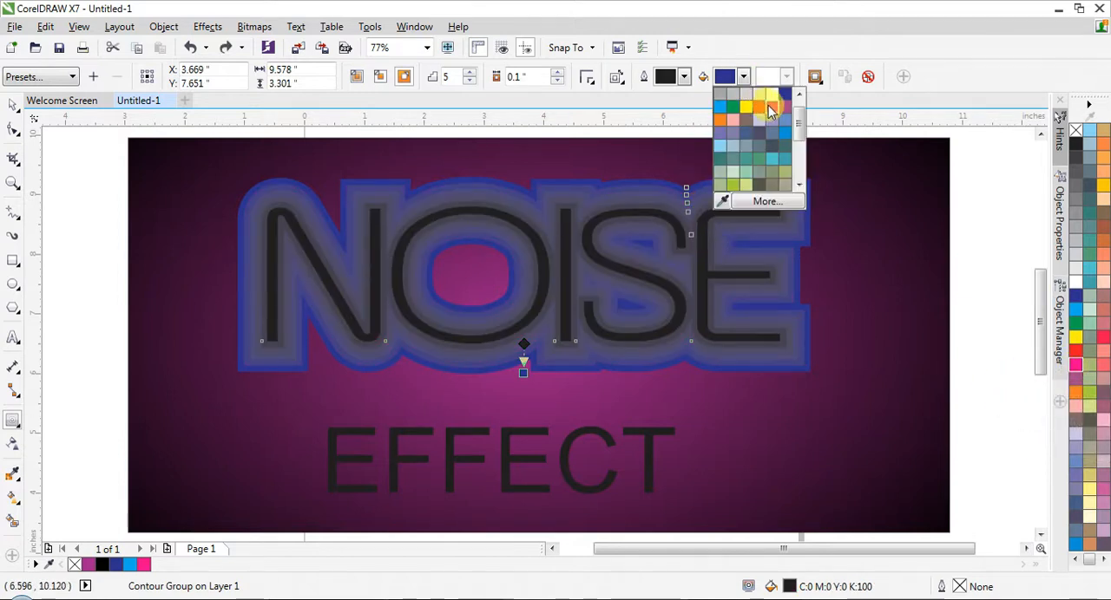
{"action": "left_click", "coordinate": [769, 107]}
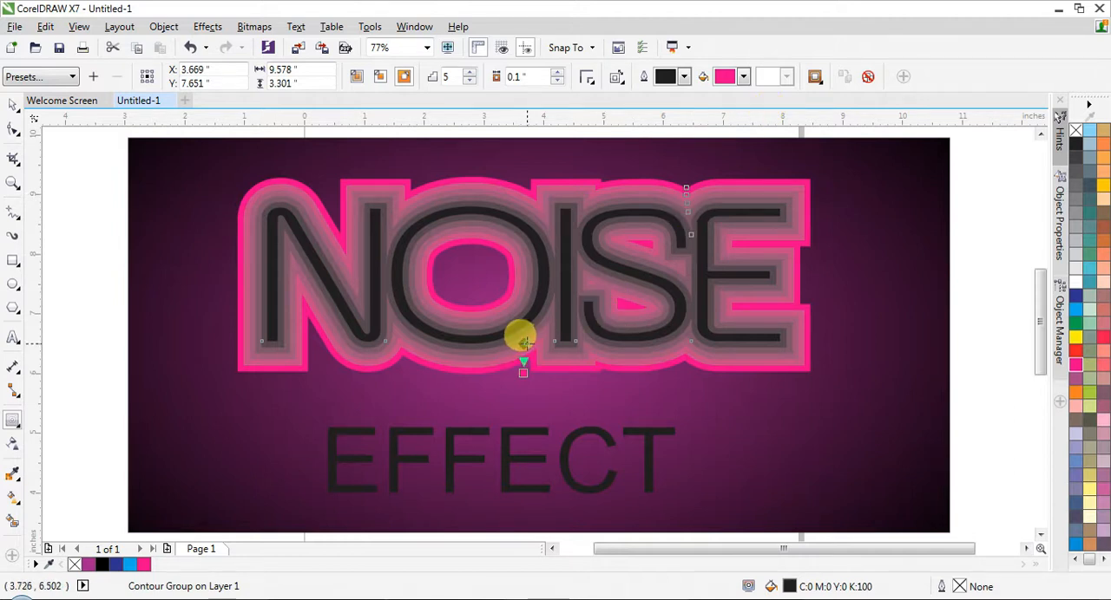
{"action": "left_click_drag", "start_coordinate": [523, 341], "coordinate": [528, 328]}
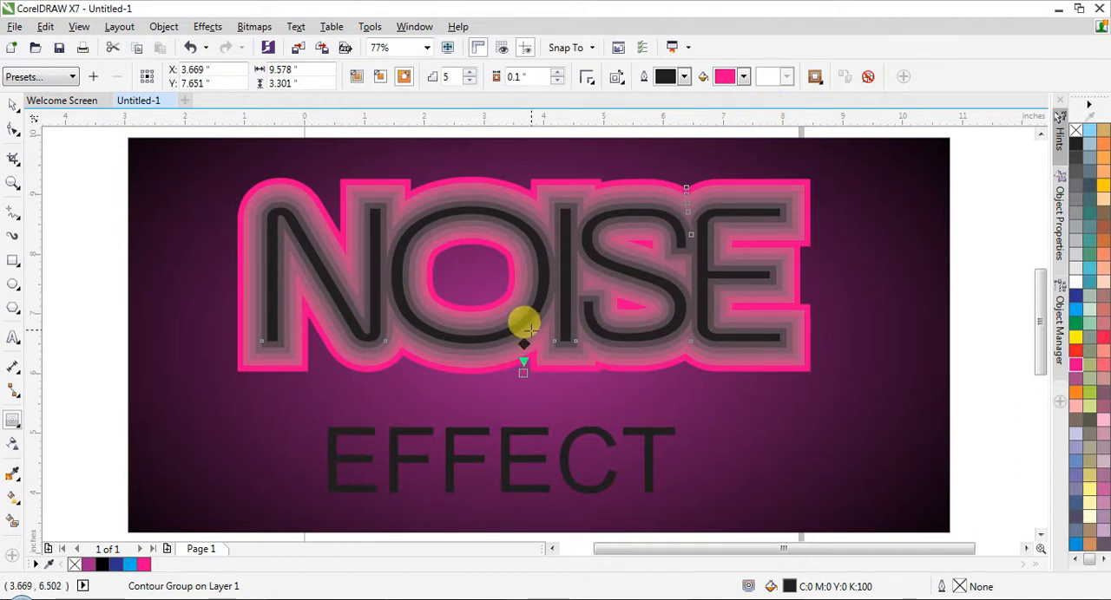
{"action": "left_click", "coordinate": [469, 82]}
{"action": "left_click", "coordinate": [469, 82]}
{"action": "left_click", "coordinate": [469, 83]}
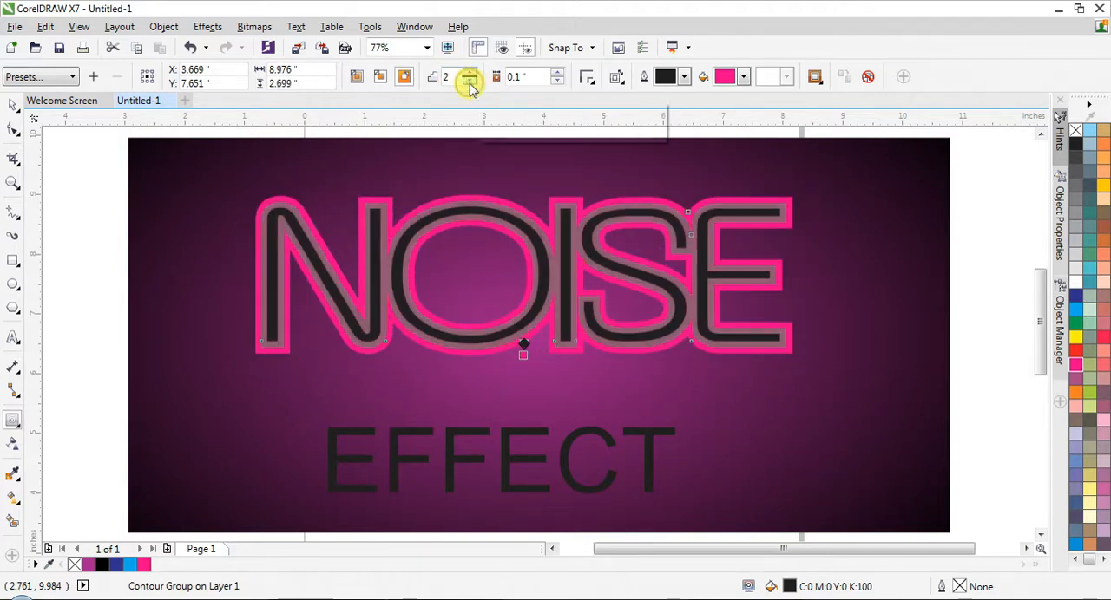
- Try turning the NOISE contour inward with 2 steps and an offset of about 0.019 inches
{"action": "left_click", "coordinate": [521, 343]}
{"action": "scroll", "coordinate": [523, 347], "scroll_direction": "up", "scroll_amount": 2}
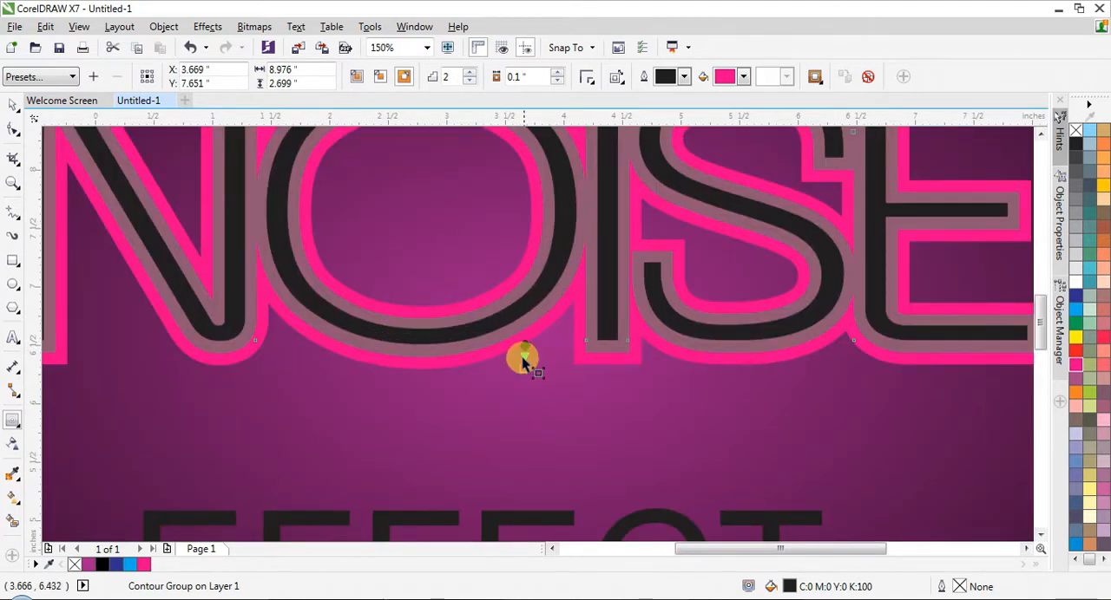
{"action": "left_click_drag", "start_coordinate": [520, 369], "coordinate": [523, 345]}
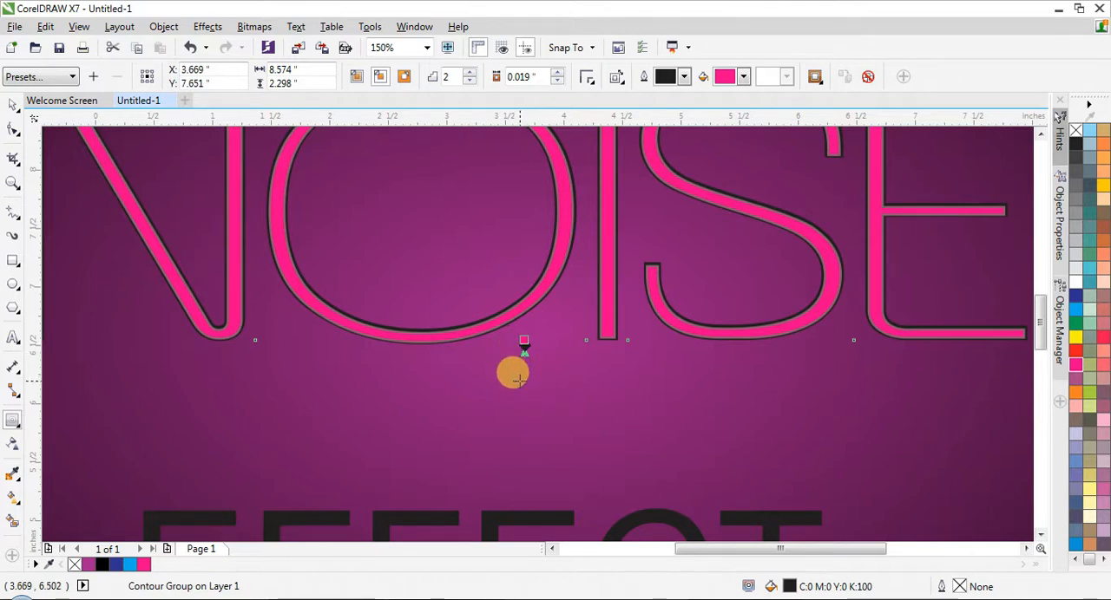
{"action": "scroll", "coordinate": [526, 357], "scroll_direction": "up", "scroll_amount": 3}
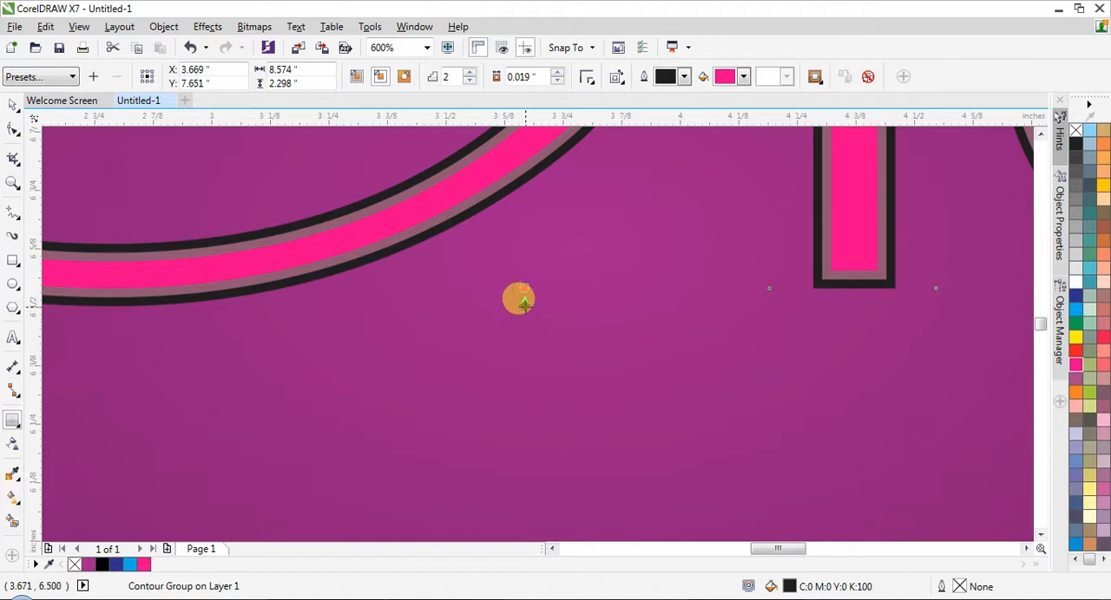
{"action": "scroll", "coordinate": [526, 309], "scroll_direction": "up", "scroll_amount": 2}
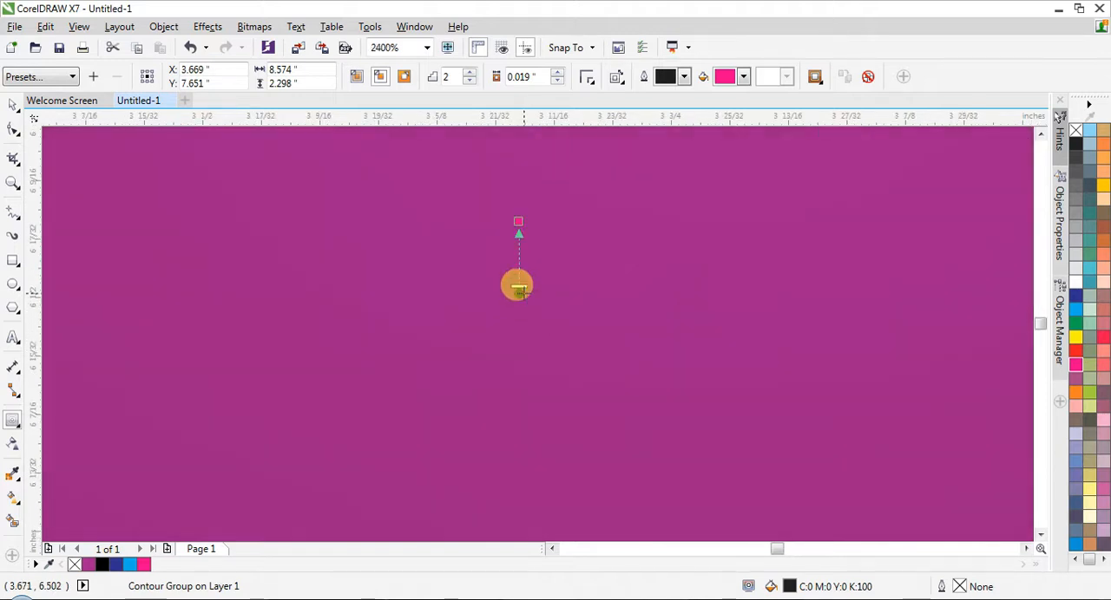
{"action": "scroll", "coordinate": [544, 347], "scroll_direction": "down", "scroll_amount": 5}
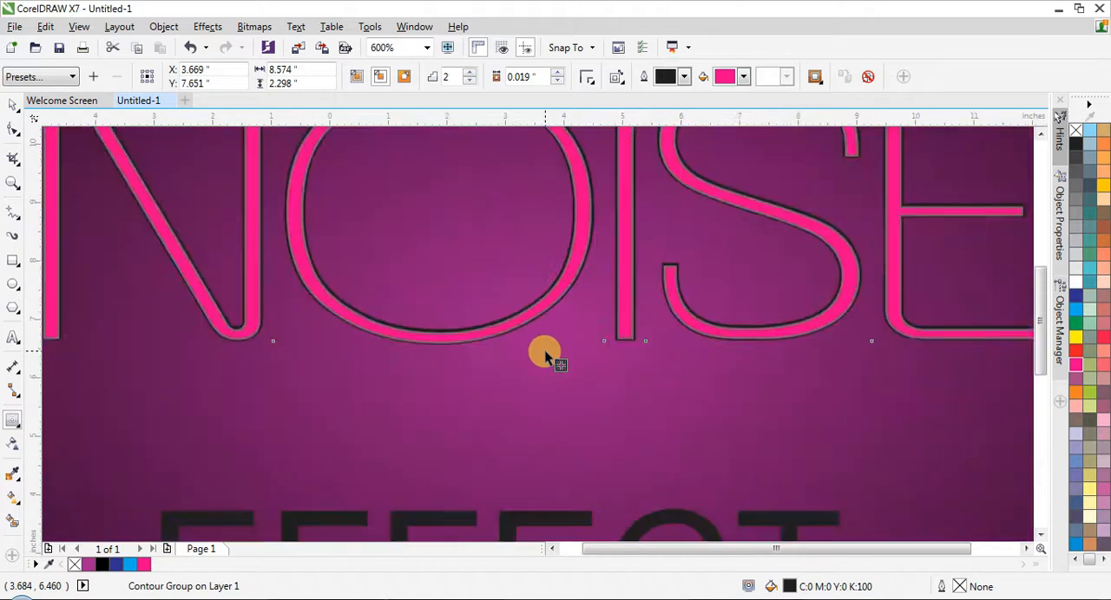
{"action": "scroll", "coordinate": [544, 349], "scroll_direction": "up", "scroll_amount": 1}
{"action": "scroll", "coordinate": [544, 351], "scroll_direction": "up", "scroll_amount": 2}
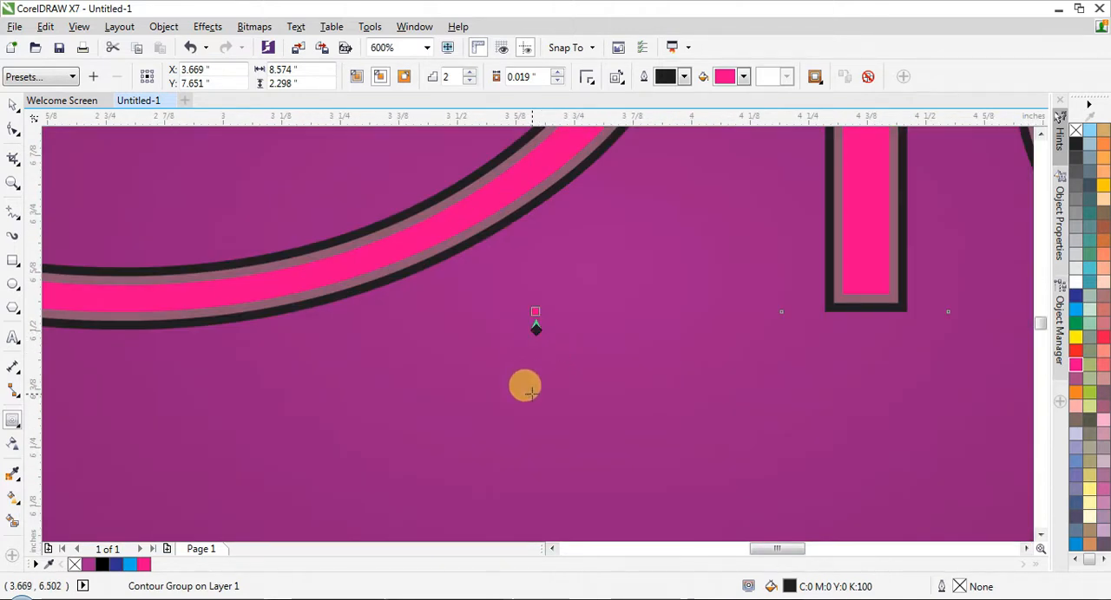
- Try deepening the inward contour of NOISE to a single step with an offset of about 0.05 inches
{"action": "left_click_drag", "start_coordinate": [536, 310], "coordinate": [535, 274]}
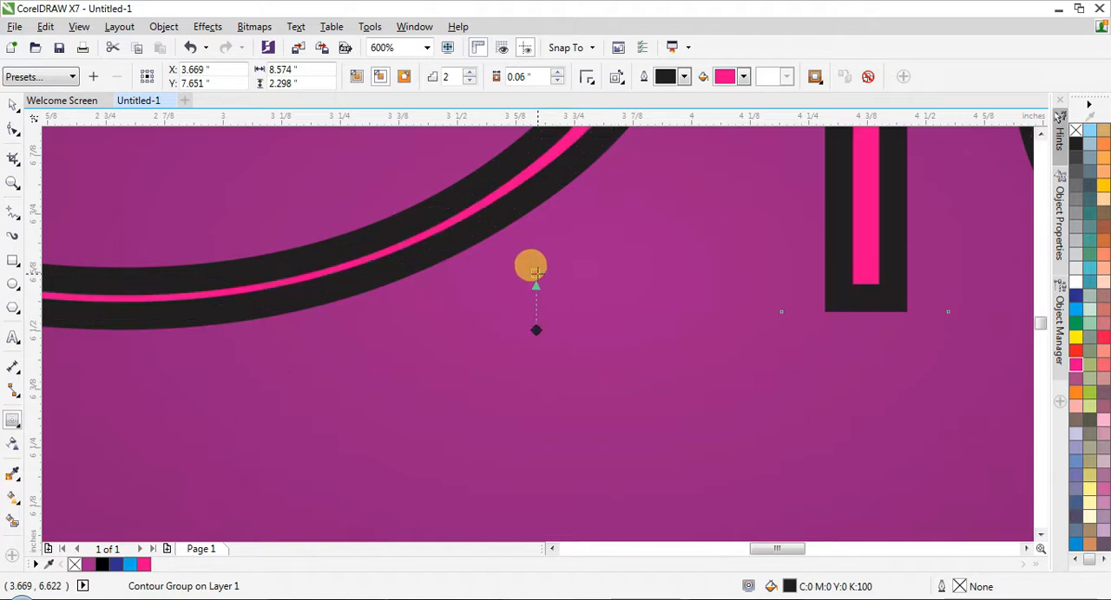
{"action": "mouse_move", "coordinate": [535, 325]}
{"action": "left_mouse_down"}
{"action": "mouse_move", "coordinate": [525, 263]}
{"action": "mouse_move", "coordinate": [534, 313]}
{"action": "left_mouse_up"}
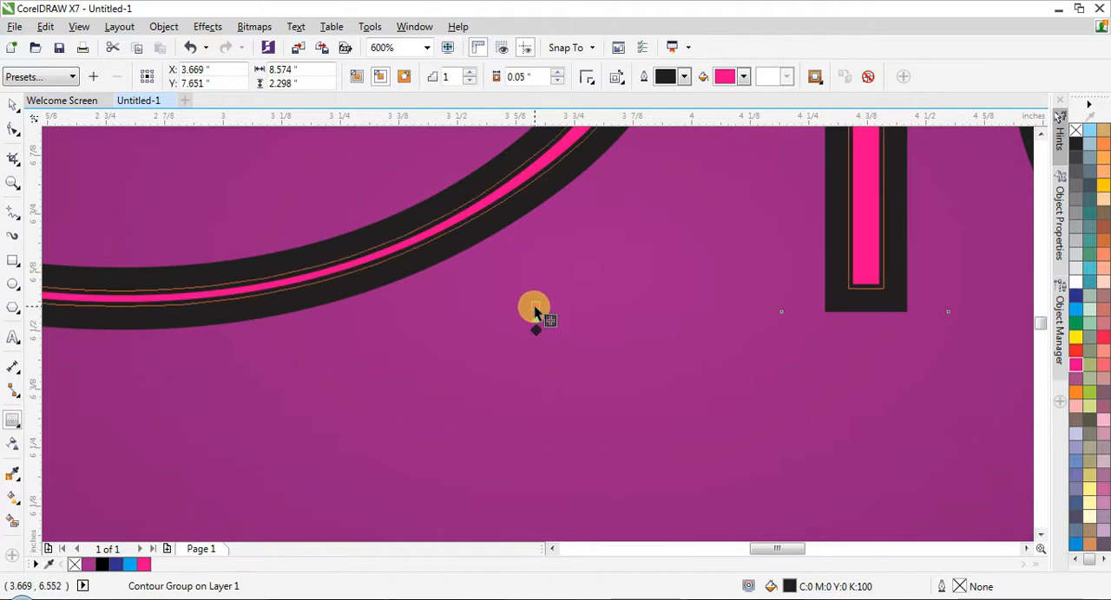
{"action": "scroll", "coordinate": [534, 379], "scroll_direction": "down", "scroll_amount": 2}
{"action": "scroll", "coordinate": [534, 382], "scroll_direction": "down", "scroll_amount": 2}
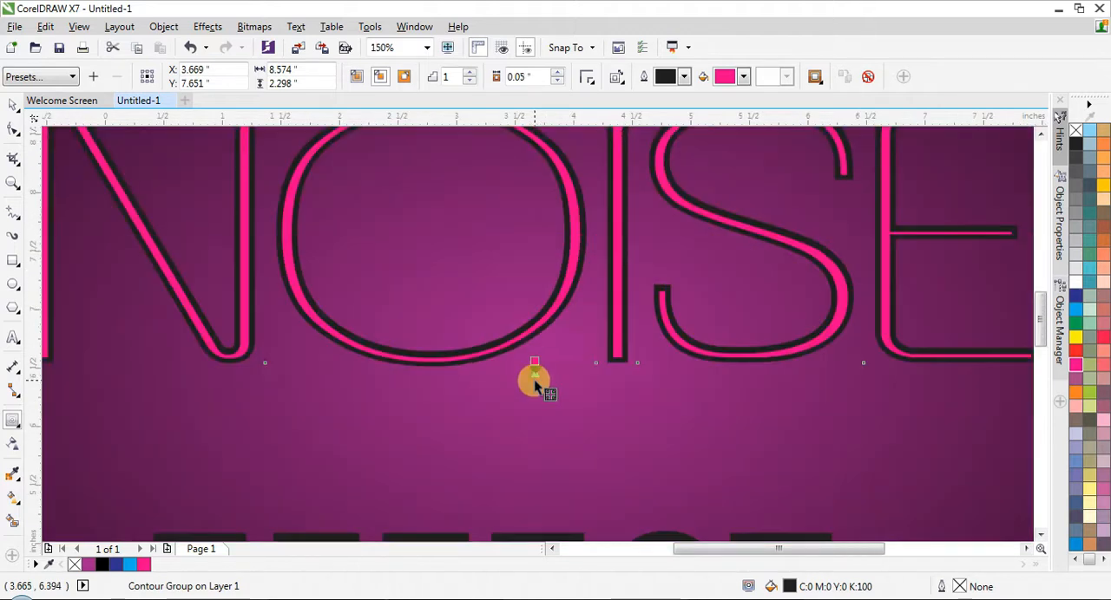
- Try a one-step outward contour of about 0.098 inches on NOISE, and undo back to the two-step inward contour
{"action": "scroll", "coordinate": [537, 388], "scroll_direction": "up", "scroll_amount": 2}
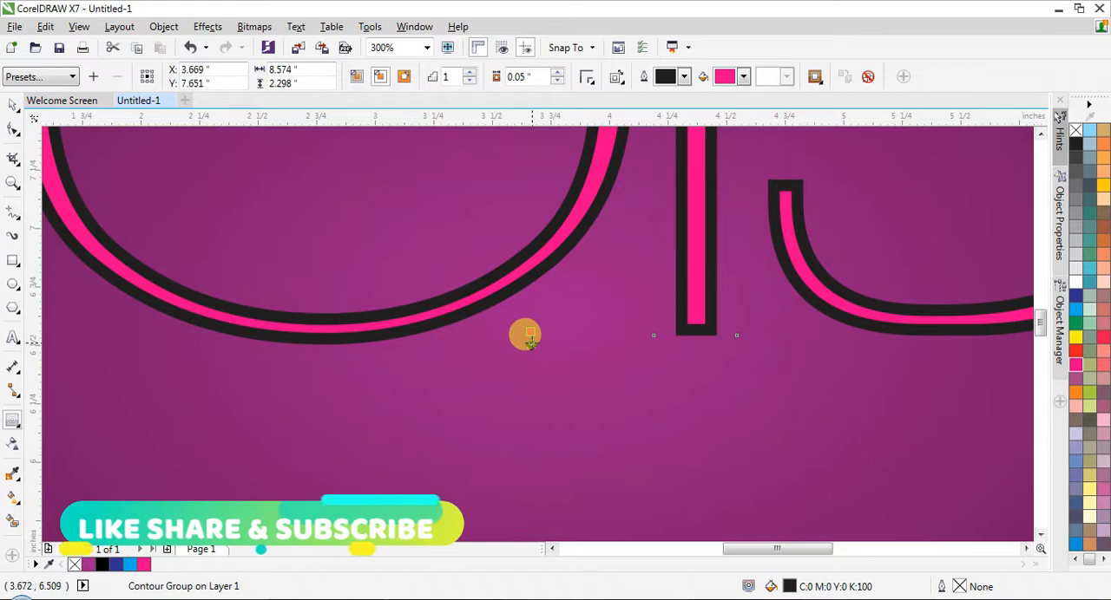
{"action": "left_click_drag", "start_coordinate": [532, 331], "coordinate": [534, 274]}
{"action": "left_click", "coordinate": [581, 338]}
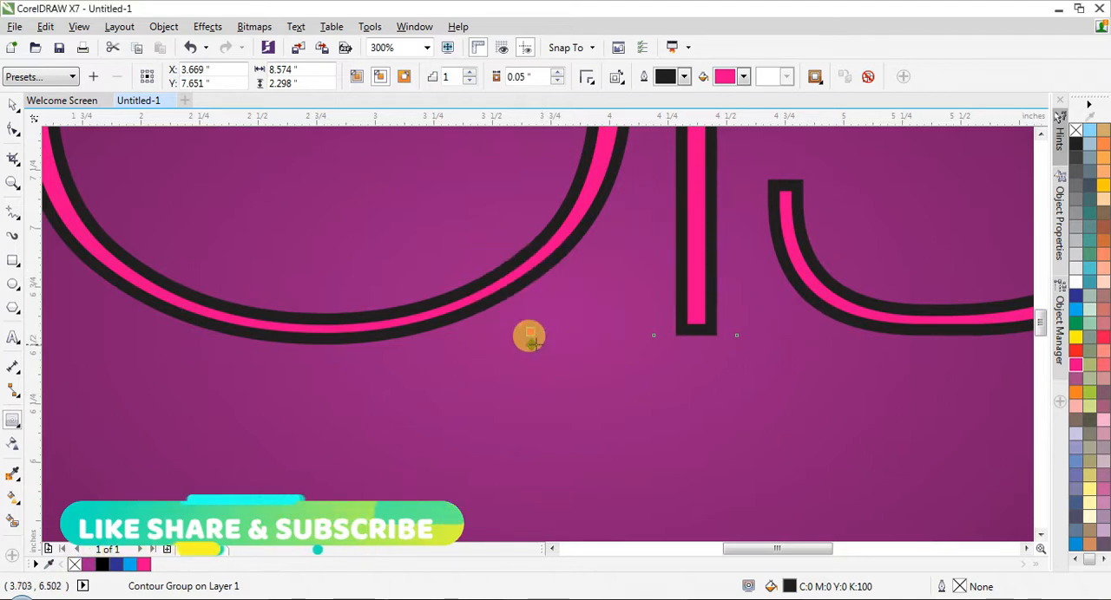
{"action": "mouse_move", "coordinate": [531, 344]}
{"action": "left_mouse_down"}
{"action": "mouse_move", "coordinate": [534, 408]}
{"action": "mouse_move", "coordinate": [531, 363]}
{"action": "left_mouse_up"}
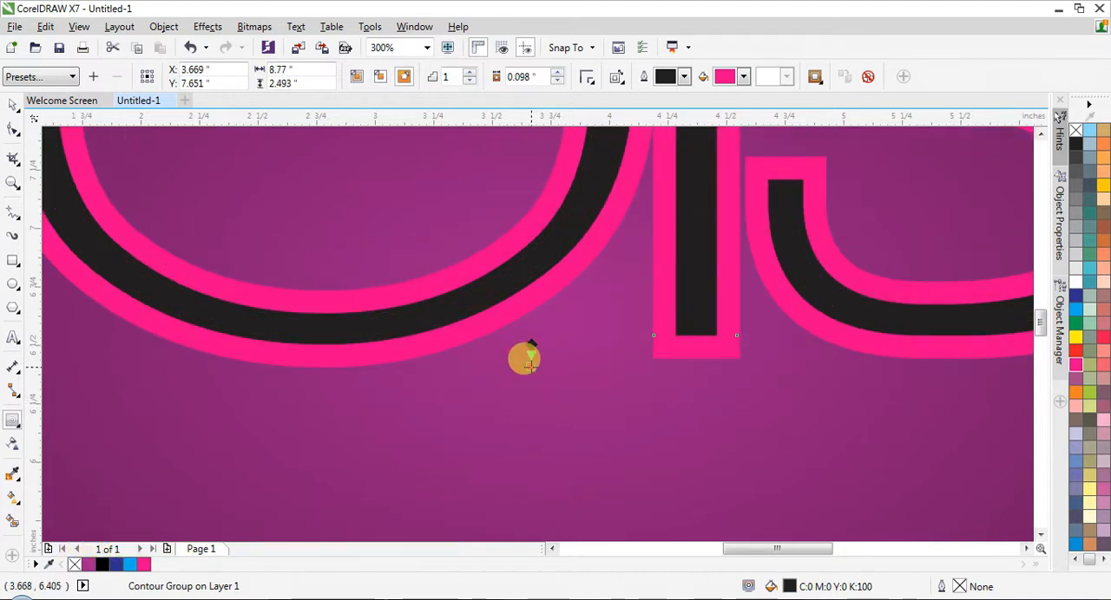
{"action": "key", "text": "ctrl+z"}
{"action": "key", "text": "ctrl+z"}
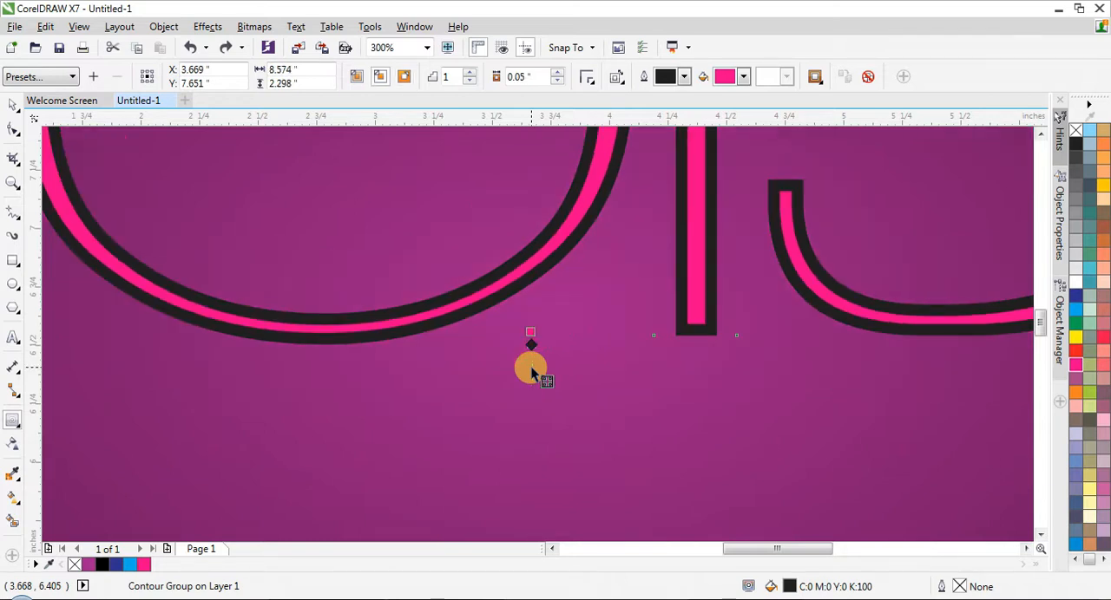
{"action": "key", "text": "ctrl+z"}
{"action": "key", "text": "ctrl+z"}
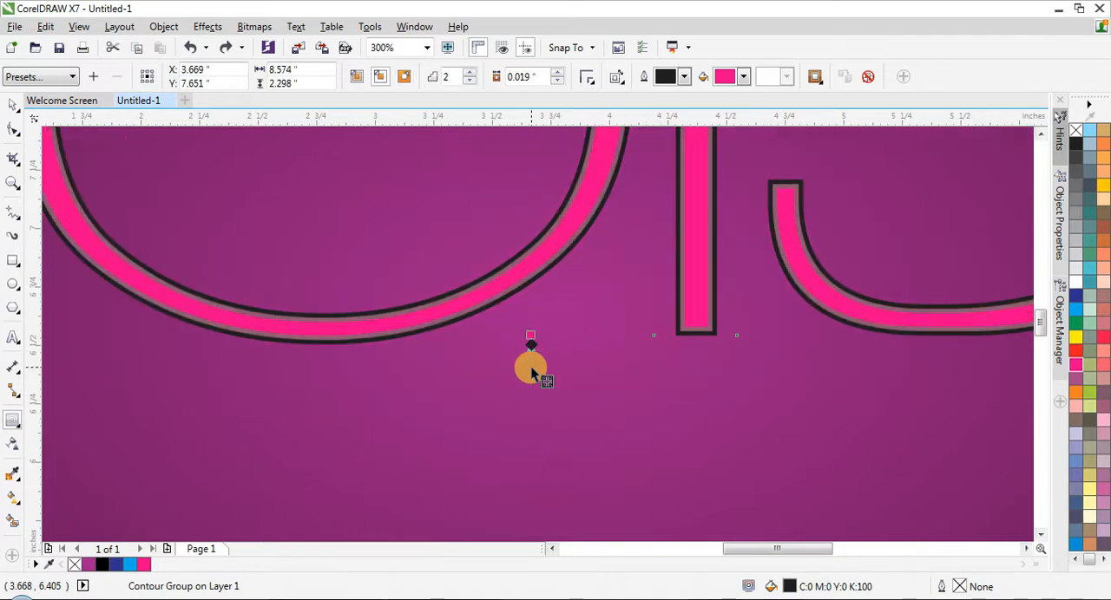
- Try a thin one-step outward contour of about 0.018 inches on the NOISE text, and undo it
{"action": "scroll", "coordinate": [531, 373], "scroll_direction": "down", "scroll_amount": 2}
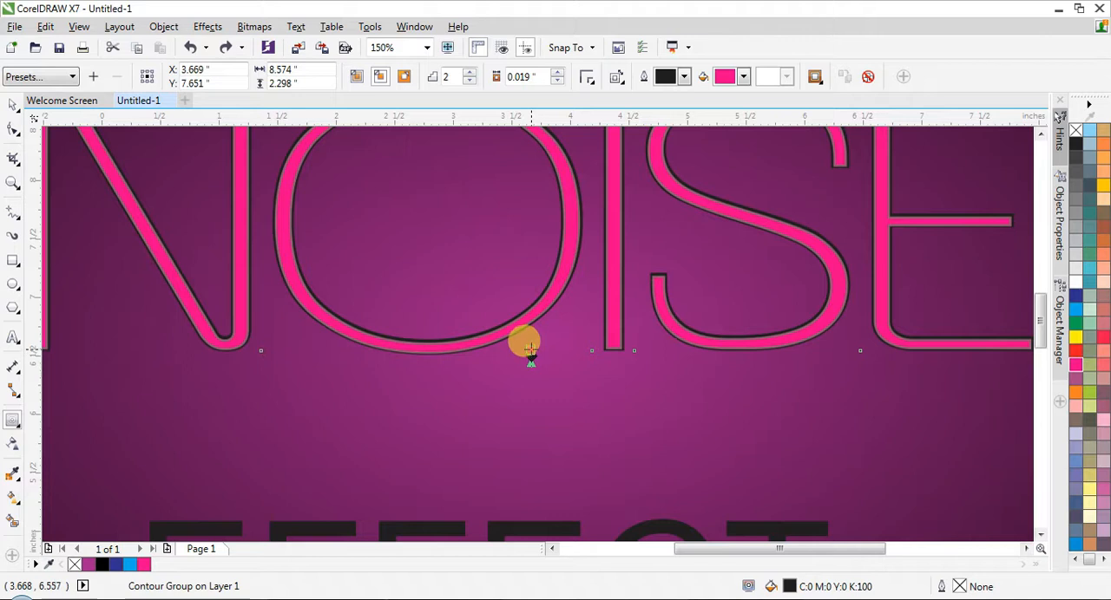
{"action": "scroll", "coordinate": [531, 373], "scroll_direction": "up", "scroll_amount": 2}
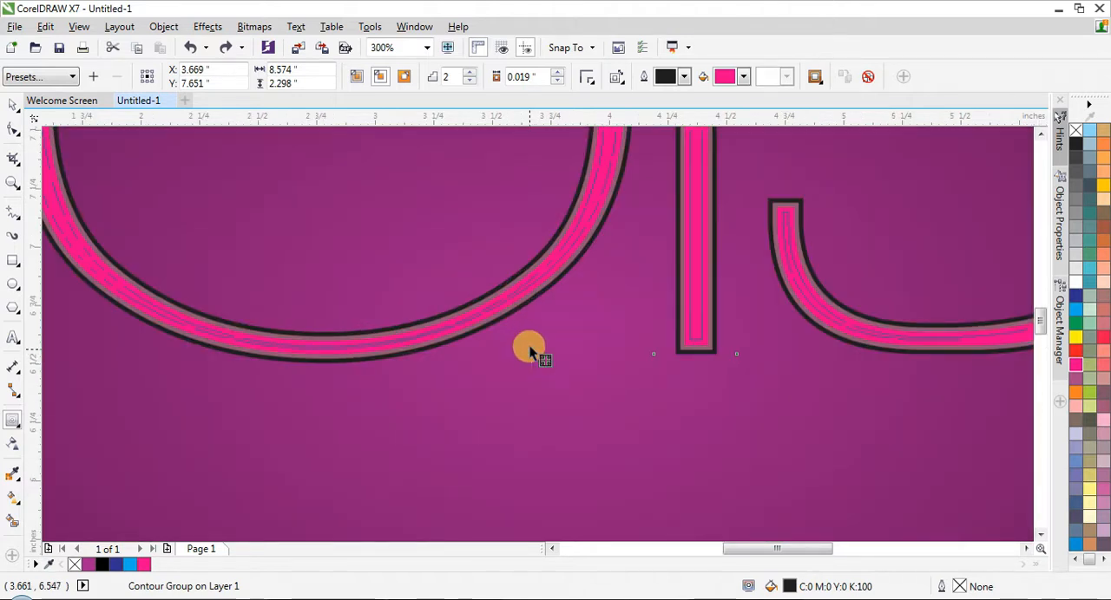
{"action": "key", "text": "ctrl+shift+z"}
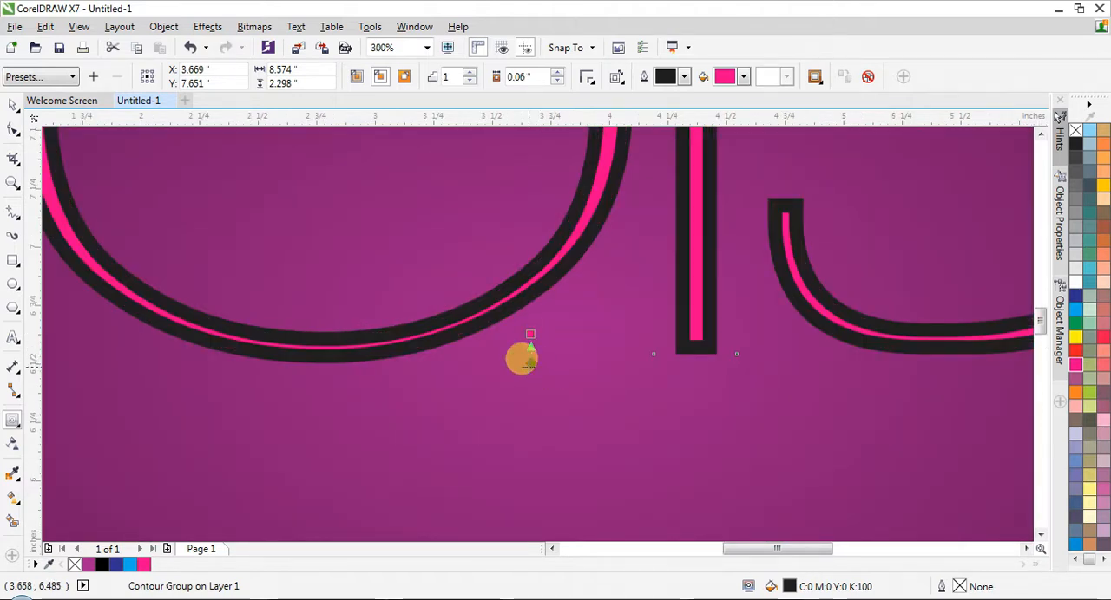
{"action": "left_click_drag", "start_coordinate": [530, 336], "coordinate": [529, 364]}
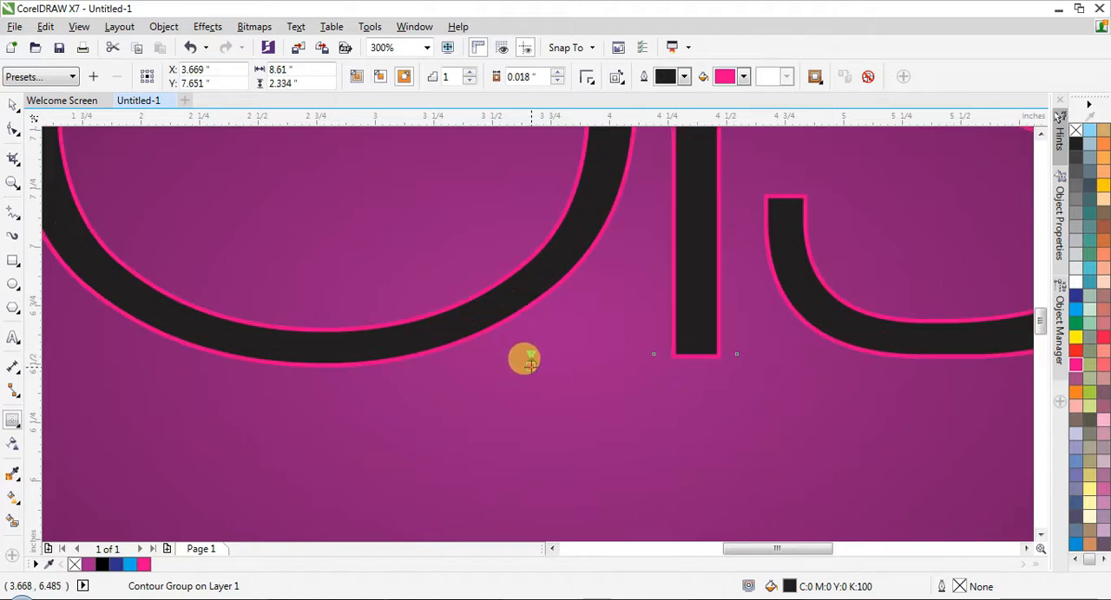
{"action": "scroll", "coordinate": [529, 360], "scroll_direction": "down", "scroll_amount": 3}
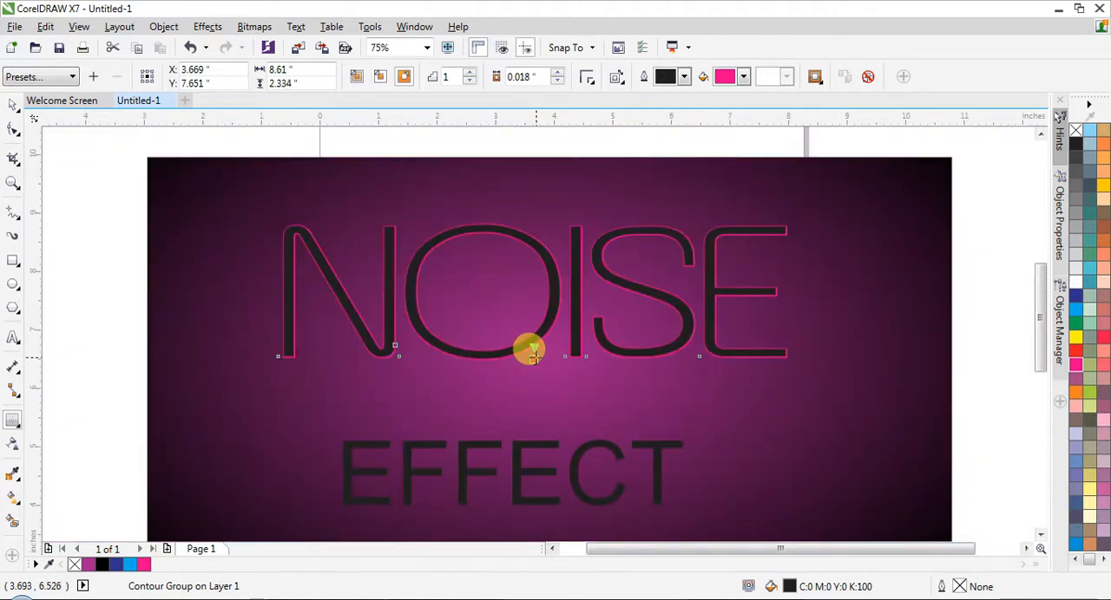
{"action": "key", "text": "ctrl+z"}
- Make the NOISE contour a two-step outward one and reduce its offset to about 0.071 inches
{"action": "left_click_drag", "start_coordinate": [531, 354], "coordinate": [533, 354]}
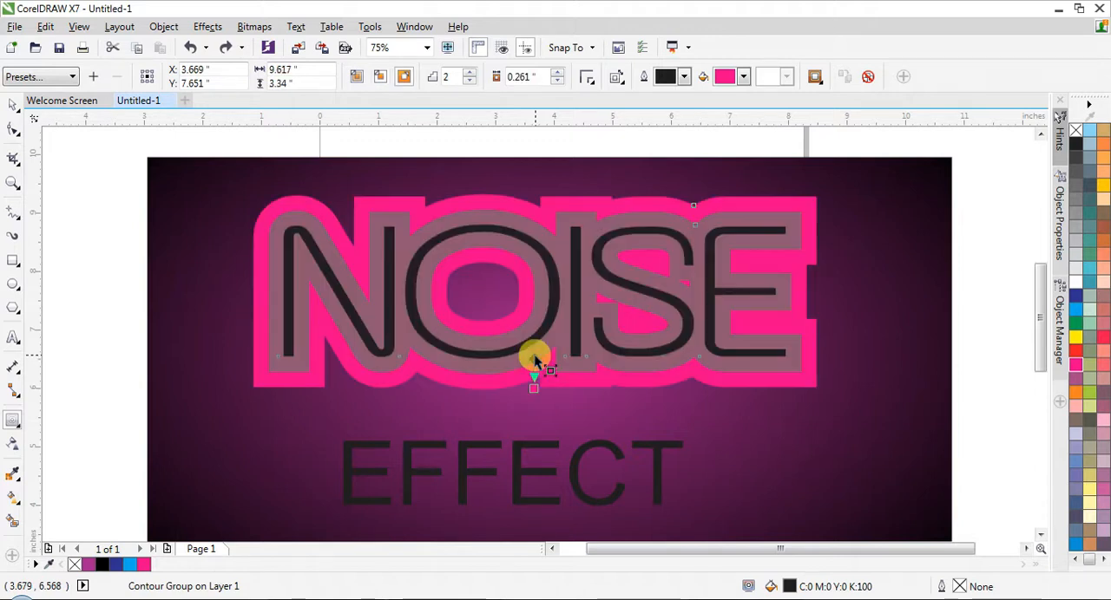
{"action": "left_click", "coordinate": [557, 82]}
{"action": "left_click", "coordinate": [557, 82]}
{"action": "left_click", "coordinate": [558, 82]}
{"action": "left_click", "coordinate": [558, 82]}
{"action": "left_click", "coordinate": [558, 82]}
{"action": "left_click", "coordinate": [558, 82]}
{"action": "left_click", "coordinate": [558, 82]}
{"action": "left_click", "coordinate": [558, 82]}
{"action": "left_click", "coordinate": [558, 82]}
{"action": "left_click", "coordinate": [558, 83]}
{"action": "left_click", "coordinate": [558, 82]}
{"action": "left_click", "coordinate": [558, 82]}
{"action": "left_click", "coordinate": [558, 82]}
{"action": "left_click", "coordinate": [557, 82]}
{"action": "left_click", "coordinate": [558, 83]}
{"action": "left_click", "coordinate": [558, 83]}
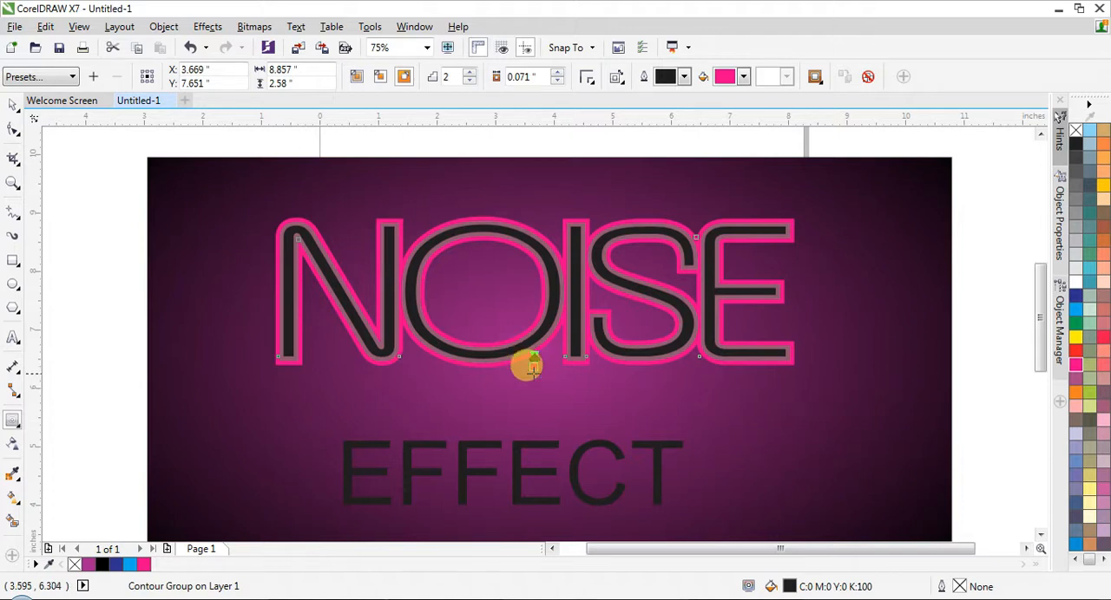
- Adjust the outward contour's offset around NOISE to about 0.092 inches
{"action": "scroll", "coordinate": [525, 362], "scroll_direction": "up", "scroll_amount": 2}
{"action": "left_click_drag", "start_coordinate": [526, 355], "coordinate": [536, 377]}
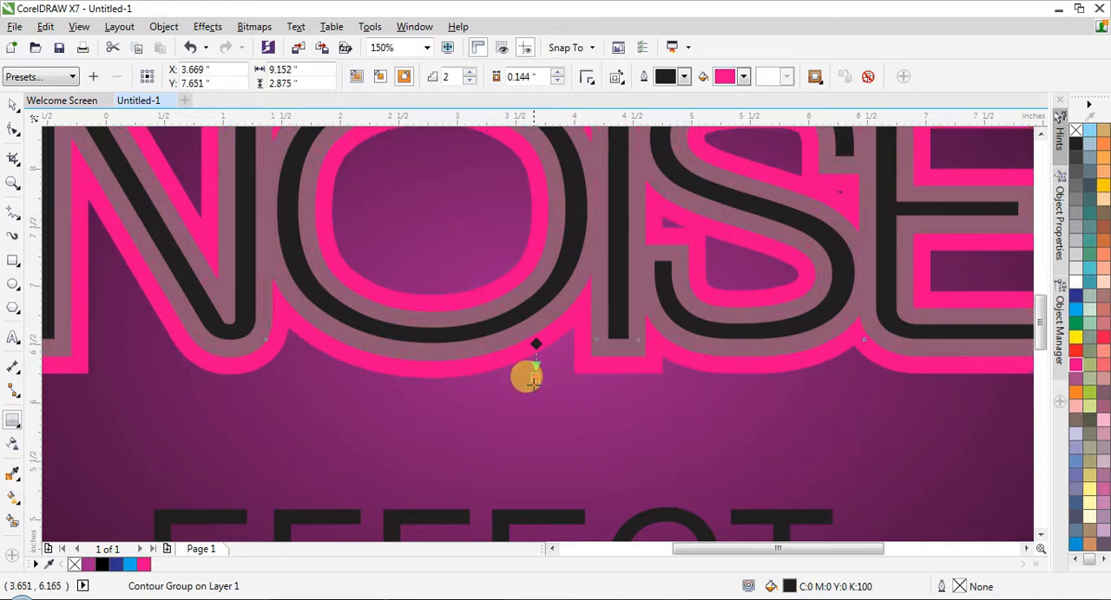
{"action": "left_click_drag", "start_coordinate": [533, 370], "coordinate": [532, 355]}
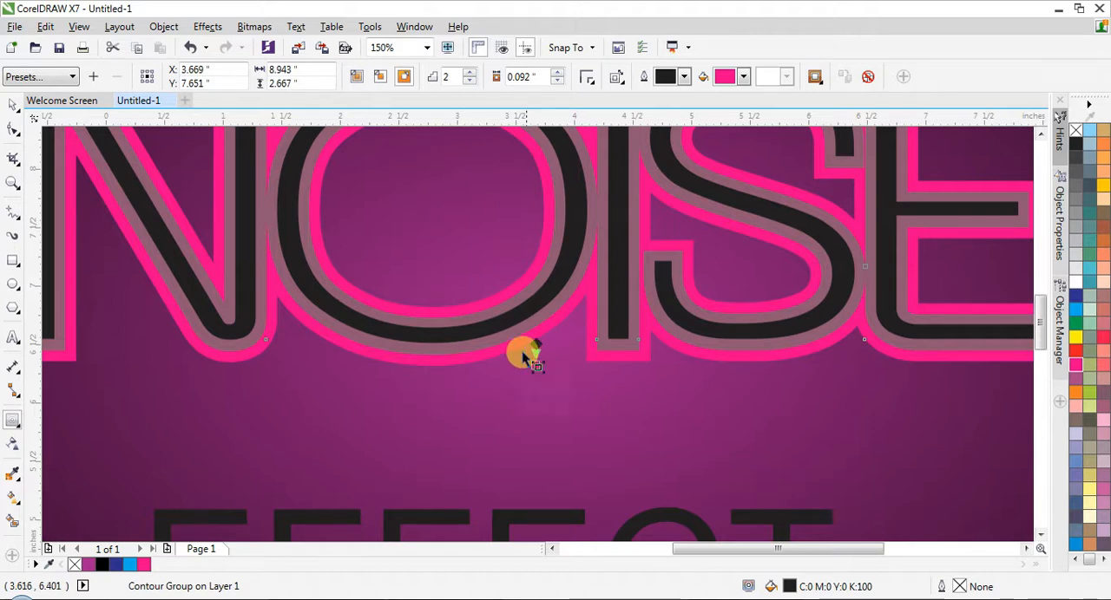
{"action": "scroll", "coordinate": [530, 358], "scroll_direction": "down", "scroll_amount": 1}
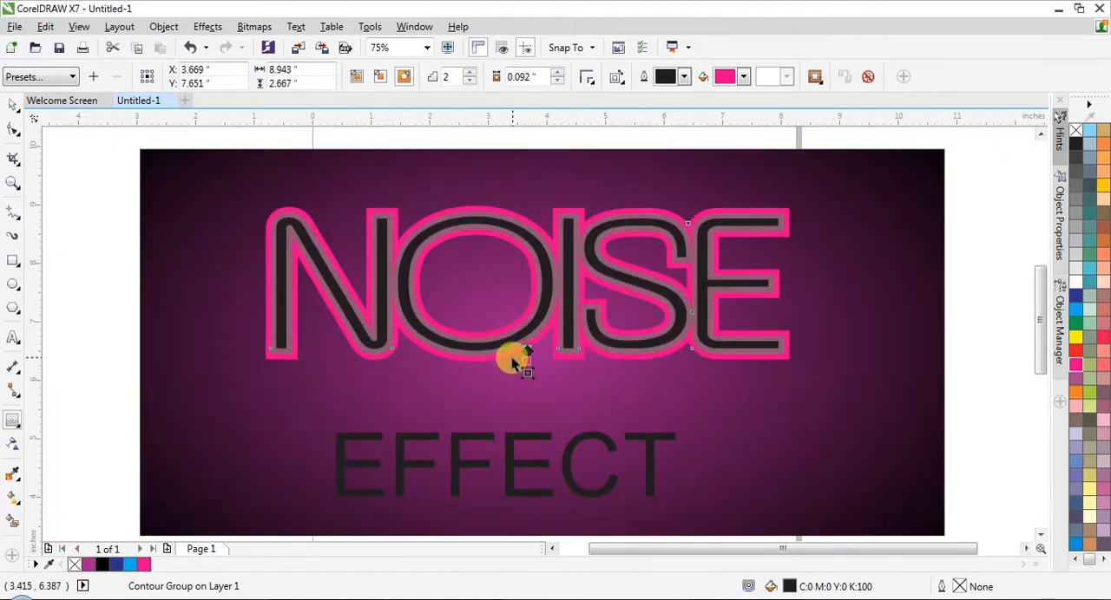
- Change the NOISE contour to a two-step inward one with an offset of about 0.019 inches
{"action": "key", "text": "space"}
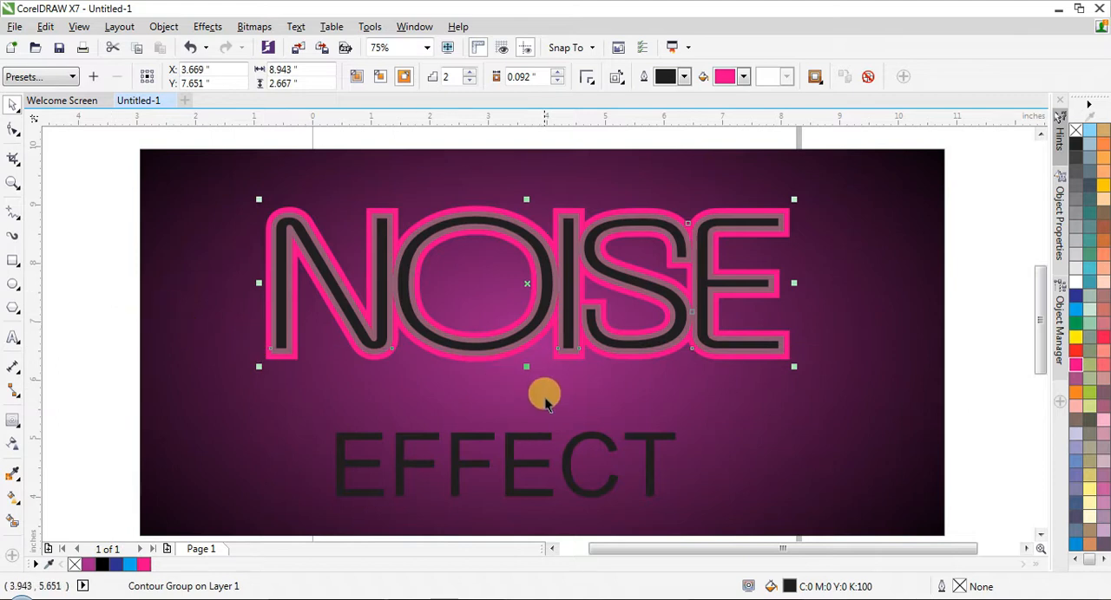
{"action": "key", "text": "space"}
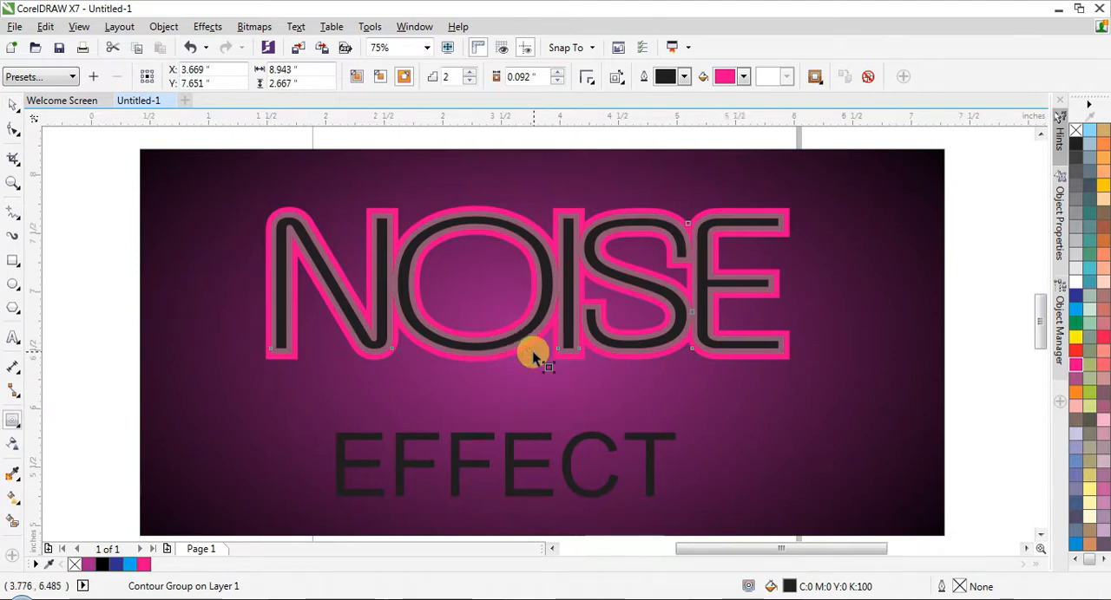
{"action": "scroll", "coordinate": [521, 356], "scroll_direction": "up", "scroll_amount": 2}
{"action": "mouse_move", "coordinate": [519, 347]}
{"action": "left_mouse_down"}
{"action": "mouse_move", "coordinate": [516, 323]}
{"action": "mouse_move", "coordinate": [522, 392]}
{"action": "mouse_move", "coordinate": [519, 347]}
{"action": "left_mouse_up"}
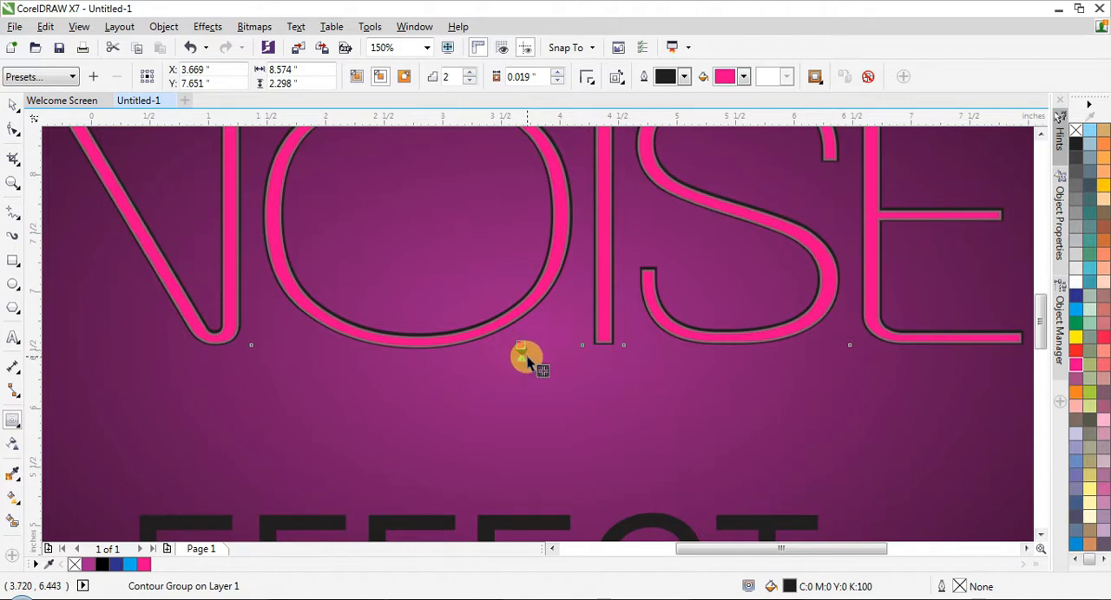
{"action": "scroll", "coordinate": [527, 355], "scroll_direction": "down", "scroll_amount": 2}
{"action": "scroll", "coordinate": [526, 358], "scroll_direction": "up", "scroll_amount": 2}
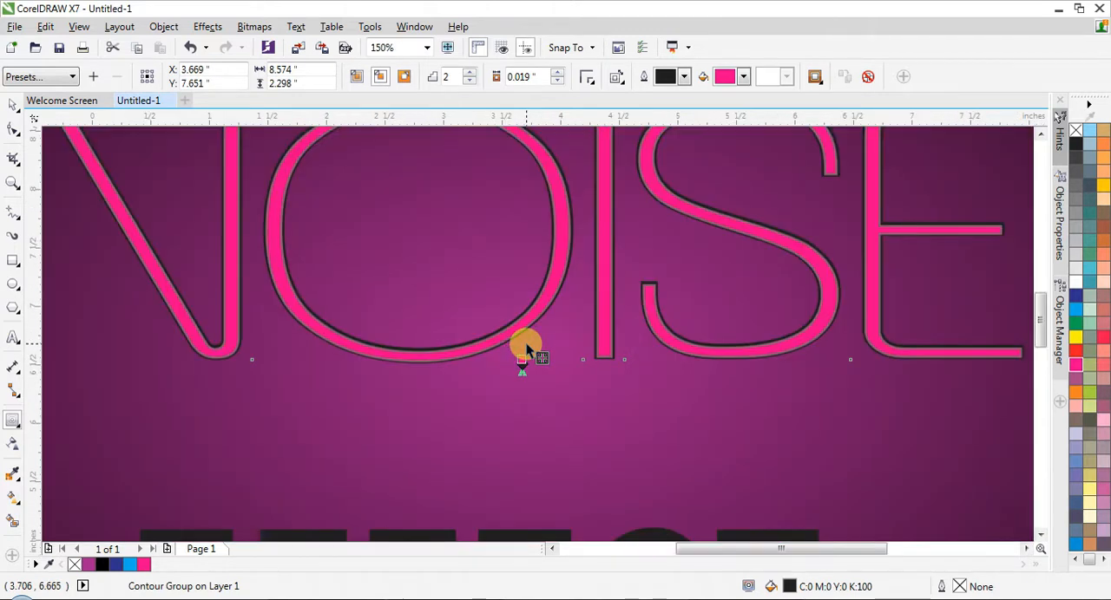
- Try breaking the NOISE contour group apart from its base text
{"action": "key", "text": "space"}
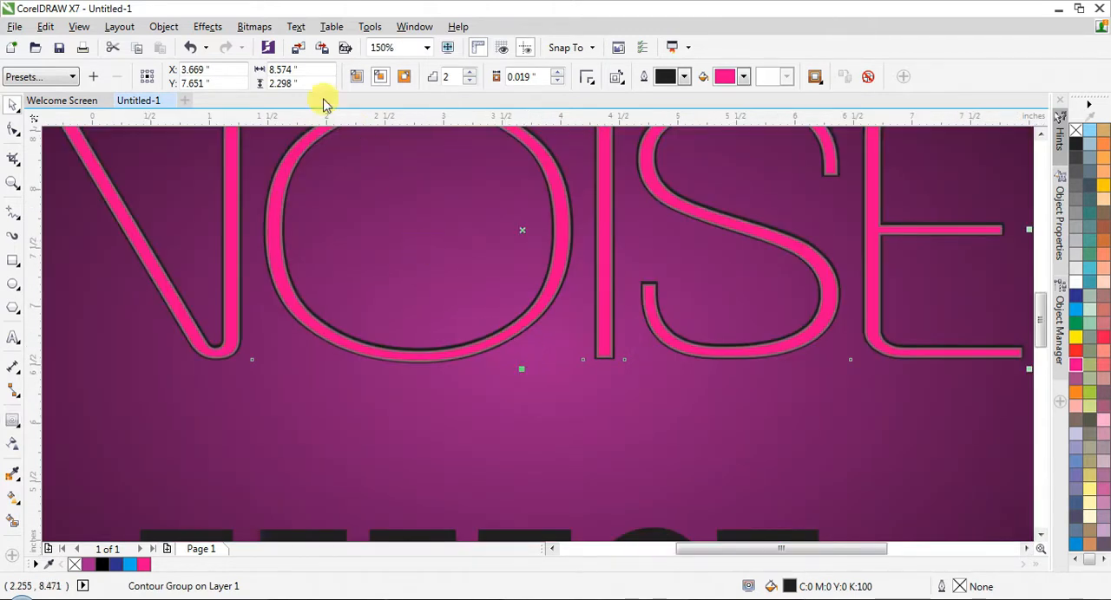
{"action": "left_click", "coordinate": [210, 28]}
{"action": "mouse_move", "coordinate": [235, 31]}
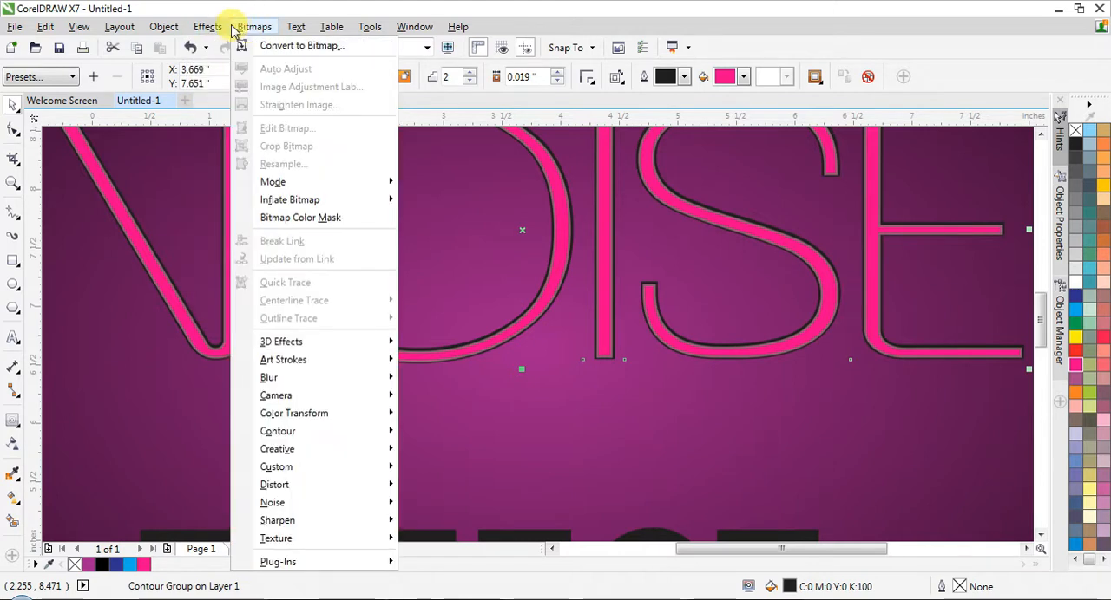
{"action": "mouse_move", "coordinate": [178, 28]}
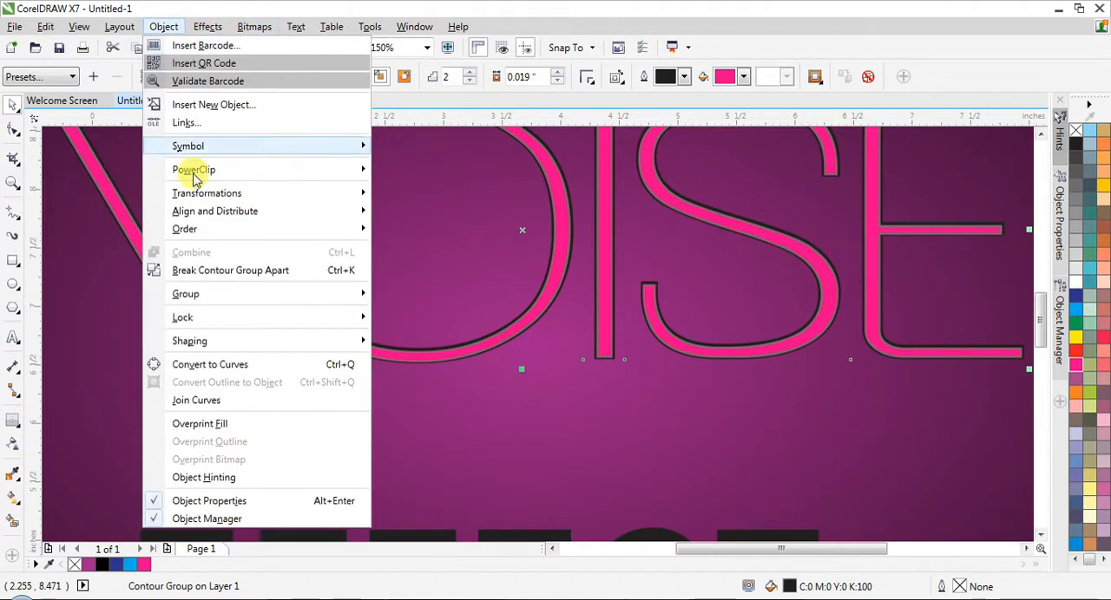
{"action": "left_click", "coordinate": [197, 271]}
{"action": "scroll", "coordinate": [434, 330], "scroll_direction": "down", "scroll_amount": 2}
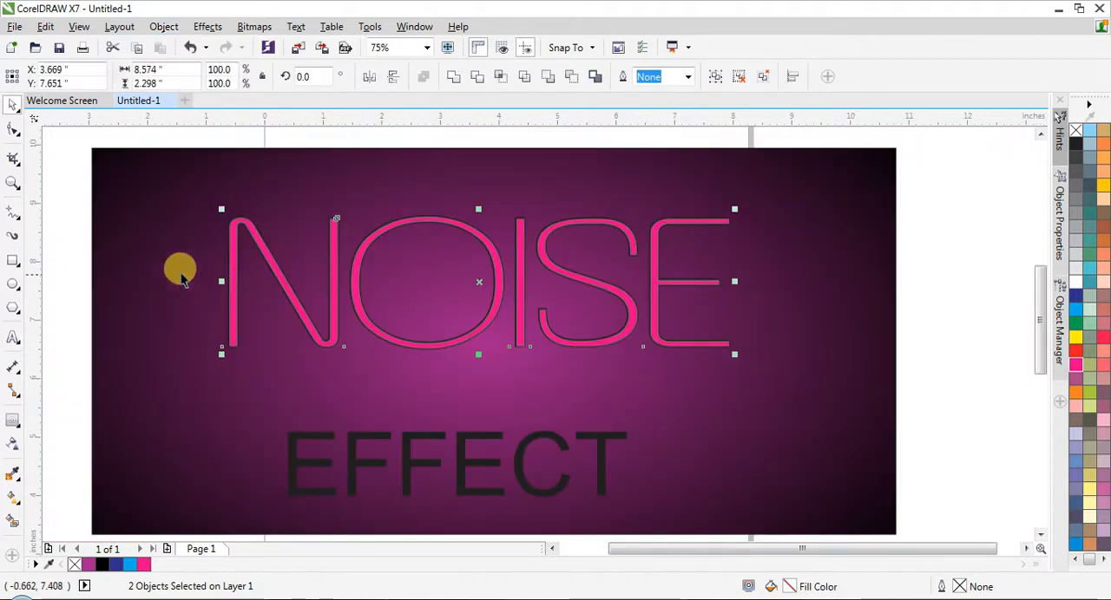
- Try converting the black NOISE base text to a 300 dpi RGB Color (24-bit) bitmap with a transparent background
{"action": "left_click", "coordinate": [119, 251]}
{"action": "scroll", "coordinate": [216, 238], "scroll_direction": "up", "scroll_amount": 4}
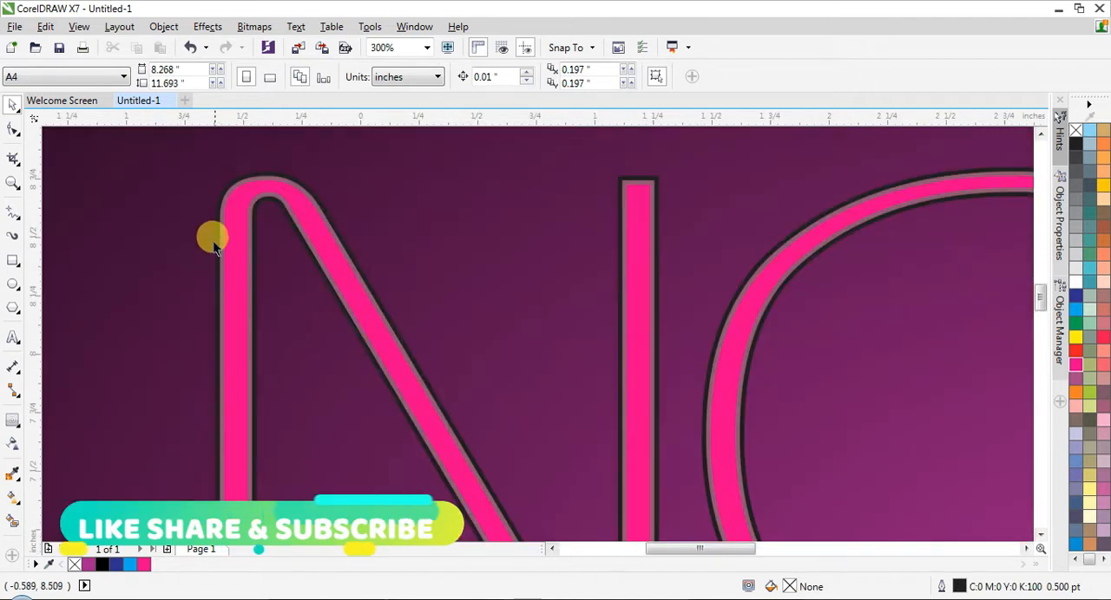
{"action": "scroll", "coordinate": [221, 236], "scroll_direction": "up", "scroll_amount": 4}
{"action": "left_click", "coordinate": [228, 253]}
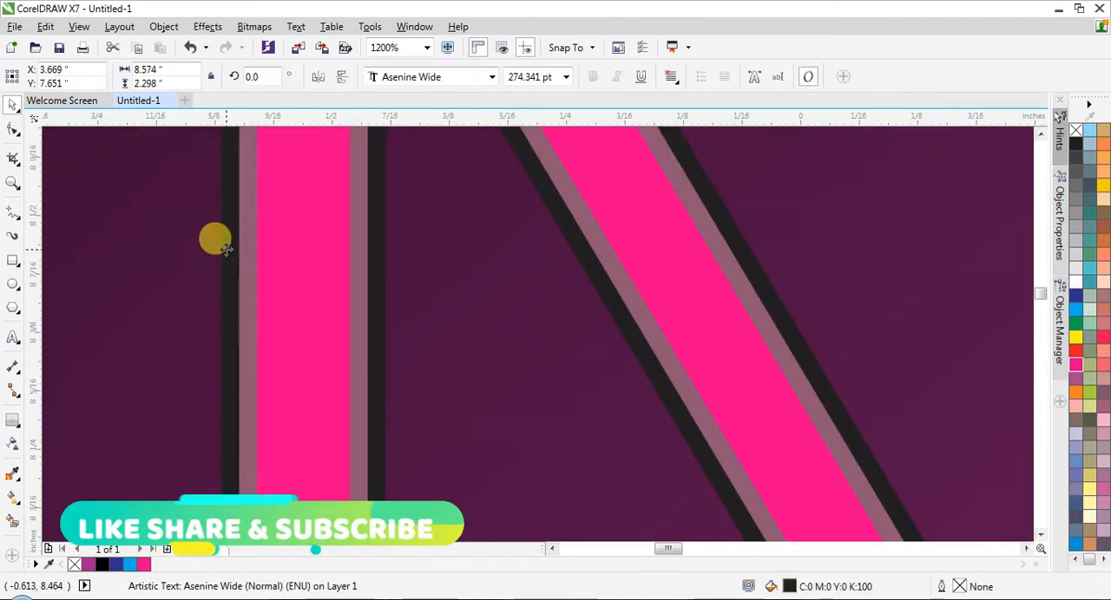
{"action": "left_click", "coordinate": [253, 26]}
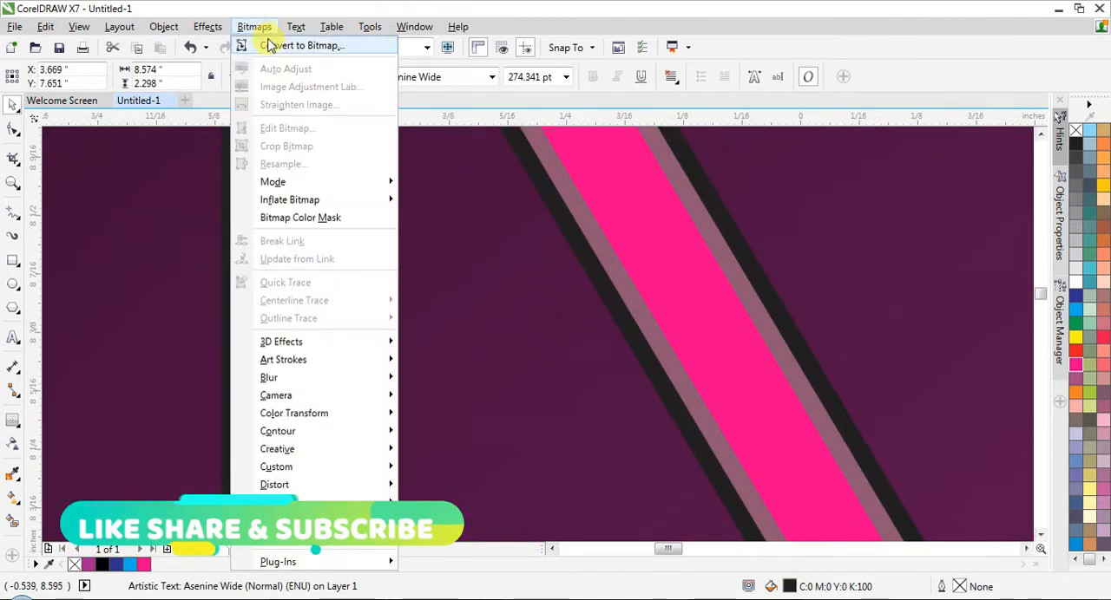
{"action": "left_click", "coordinate": [269, 44]}
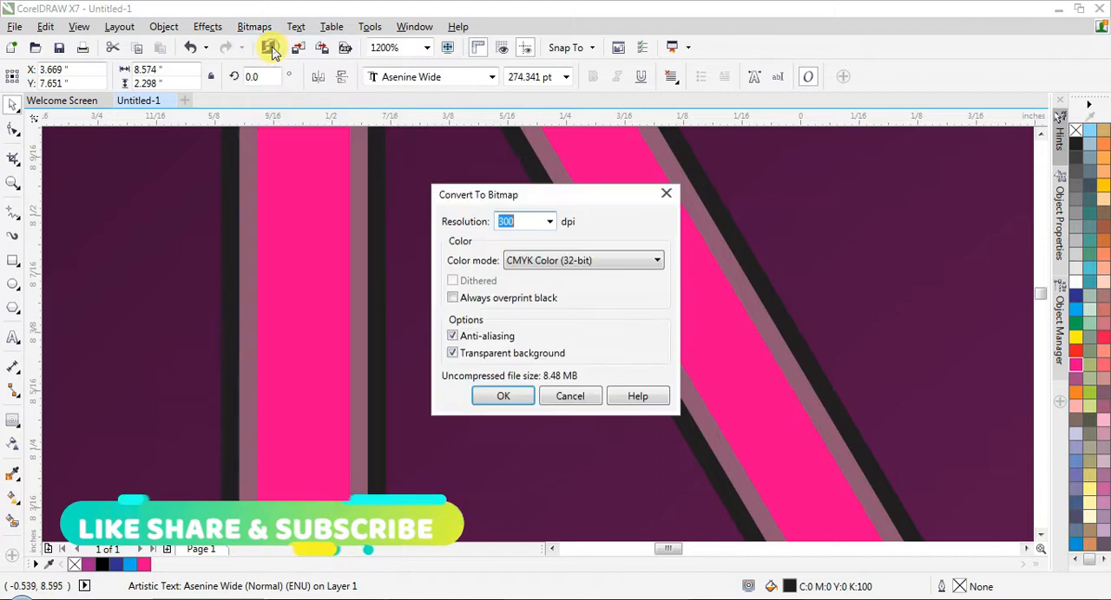
{"action": "left_click", "coordinate": [570, 261]}
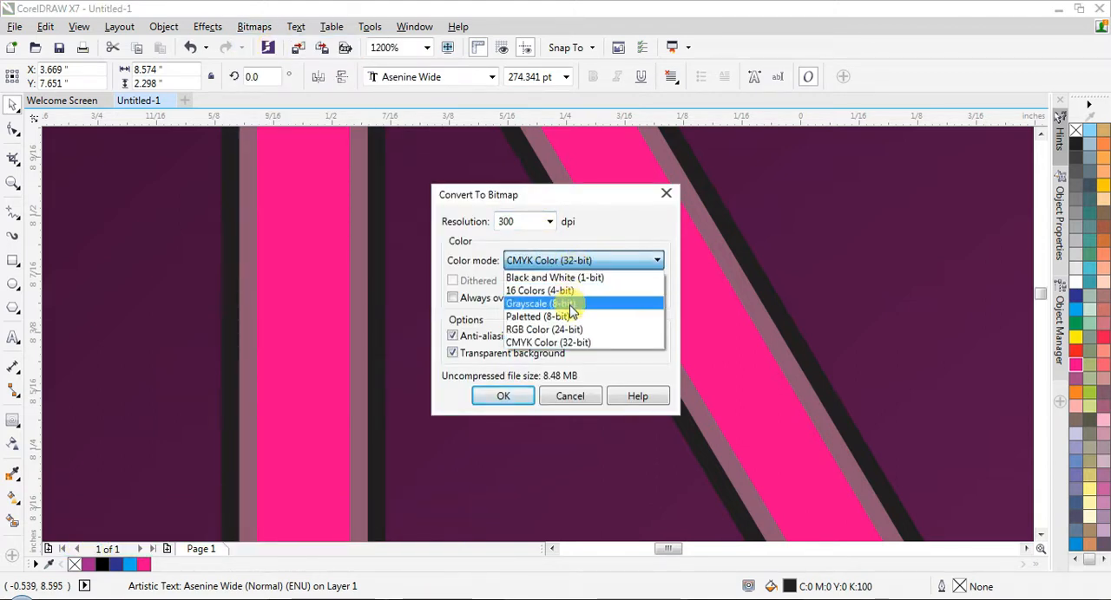
{"action": "left_click", "coordinate": [564, 330]}
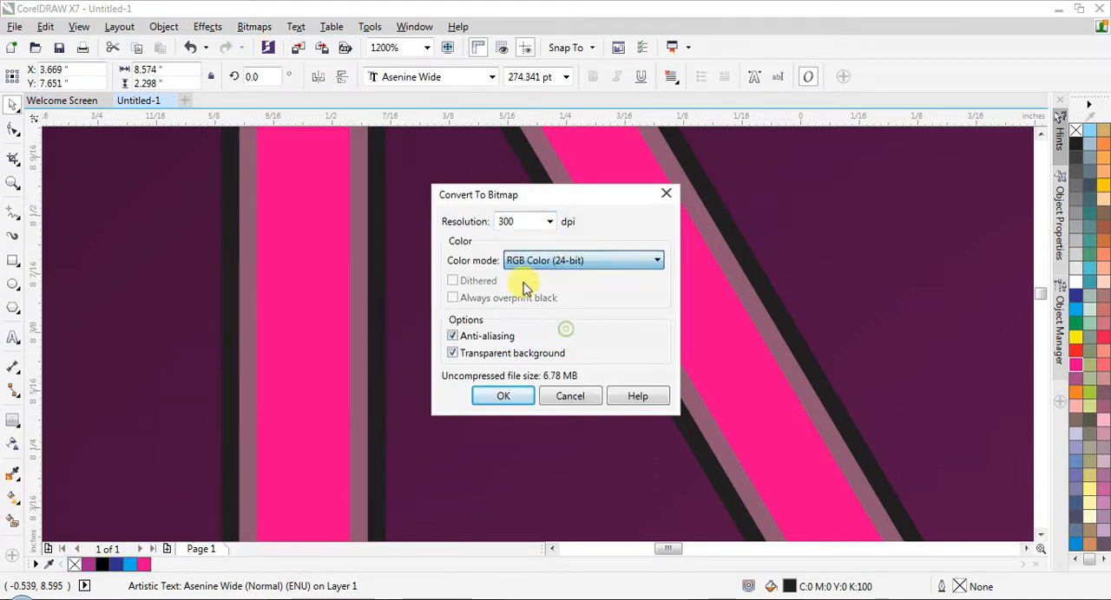
{"action": "left_click", "coordinate": [501, 396]}
{"action": "scroll", "coordinate": [345, 324], "scroll_direction": "down", "scroll_amount": 2}
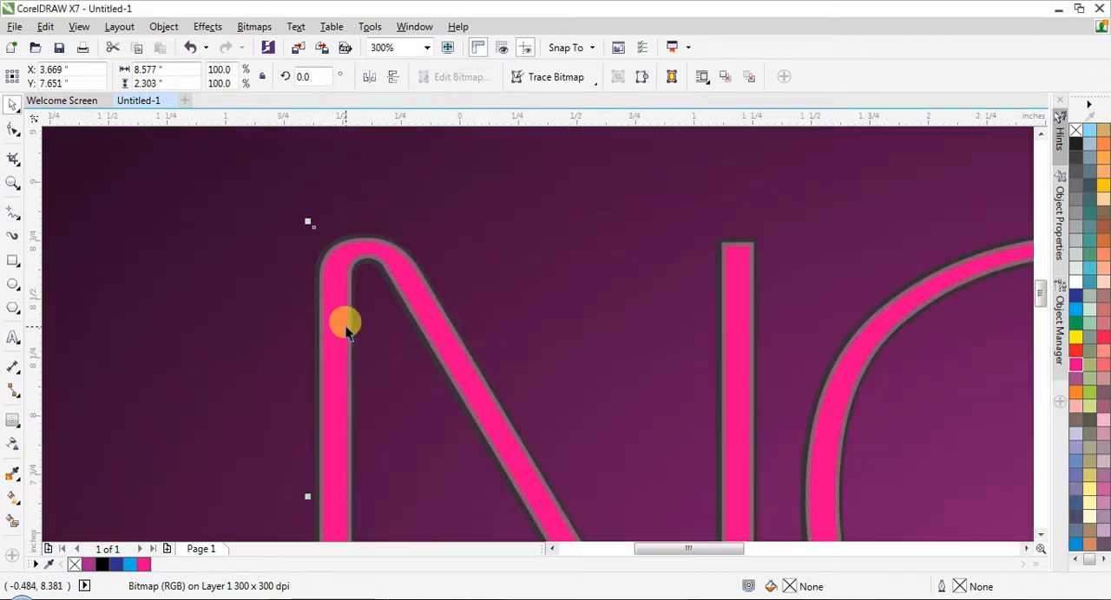
- Look through the blur effects, and undo the bitmap conversion and the contour break-apart
{"action": "left_click", "coordinate": [258, 26]}
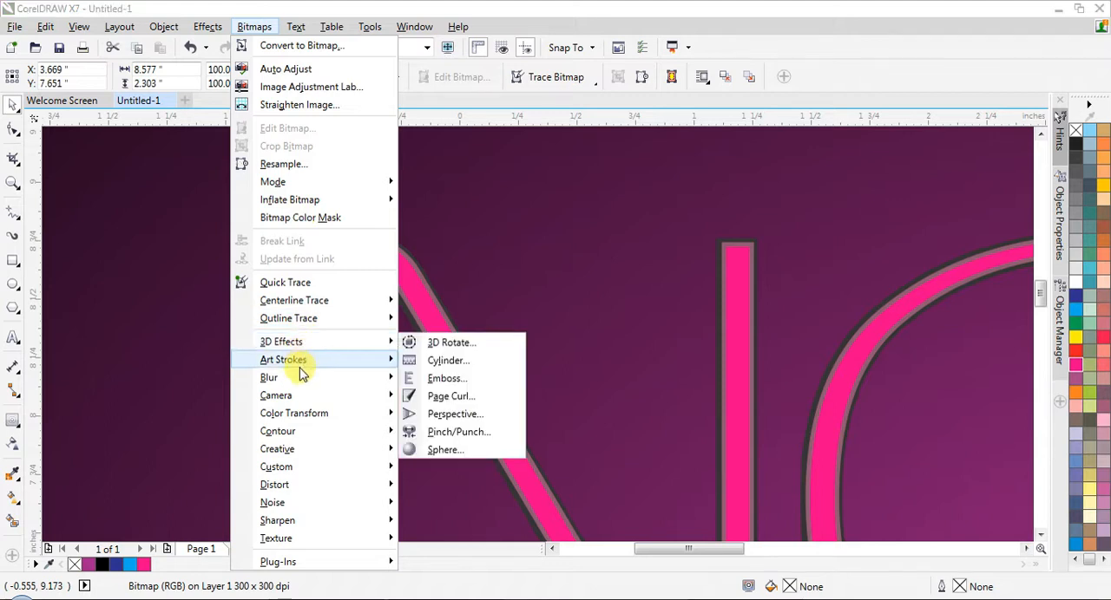
{"action": "mouse_move", "coordinate": [299, 379]}
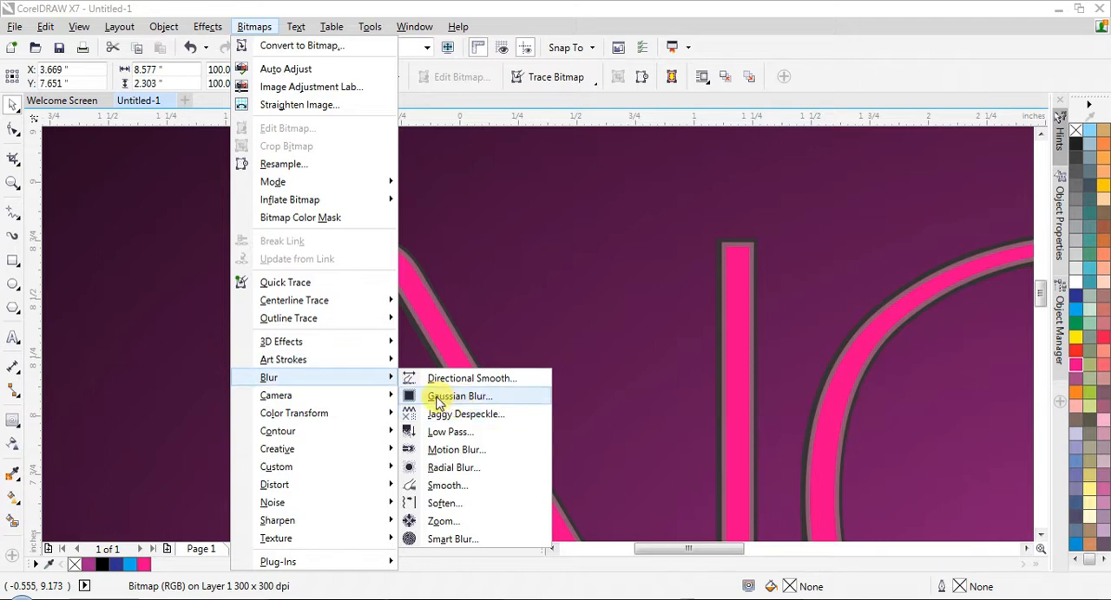
{"action": "left_click", "coordinate": [132, 227]}
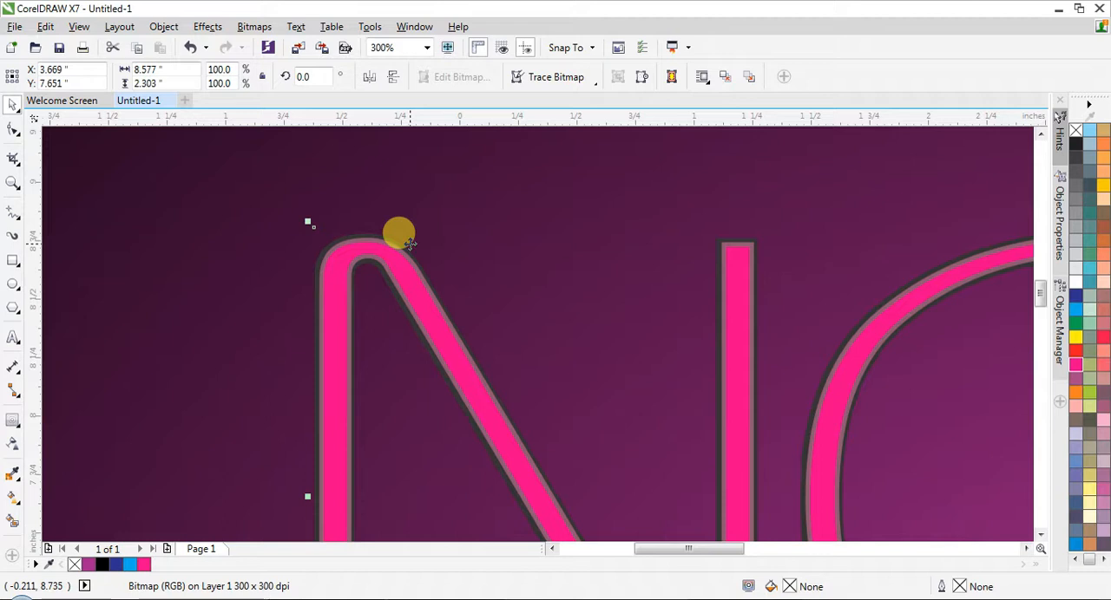
{"action": "key", "text": "ctrl+z"}
{"action": "key", "text": "ctrl+z"}
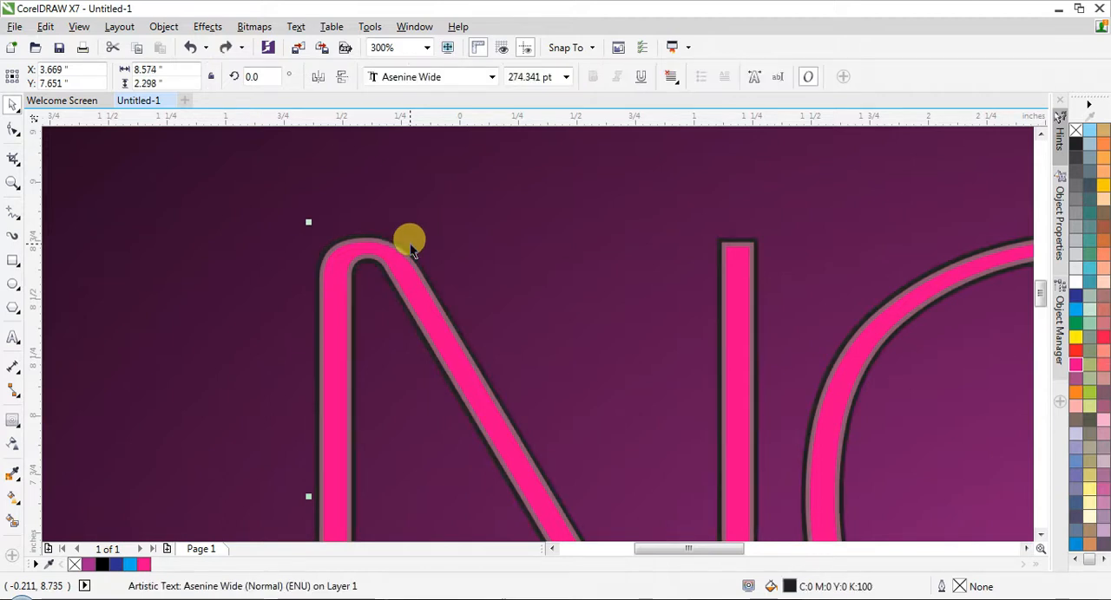
- Try filling the grouped NOISE text with magenta before breaking its contour apart, and undo both changes
{"action": "right_click", "coordinate": [1077, 368]}
{"action": "key", "text": "ctrl+z"}
{"action": "left_click", "coordinate": [1076, 367]}
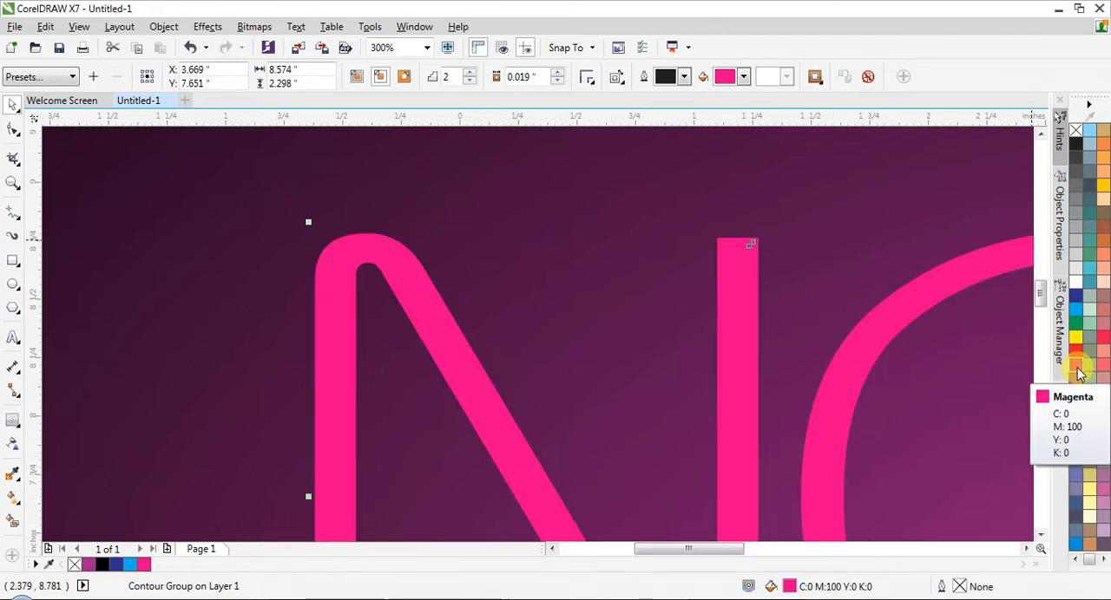
{"action": "scroll", "coordinate": [505, 238], "scroll_direction": "down", "scroll_amount": 1}
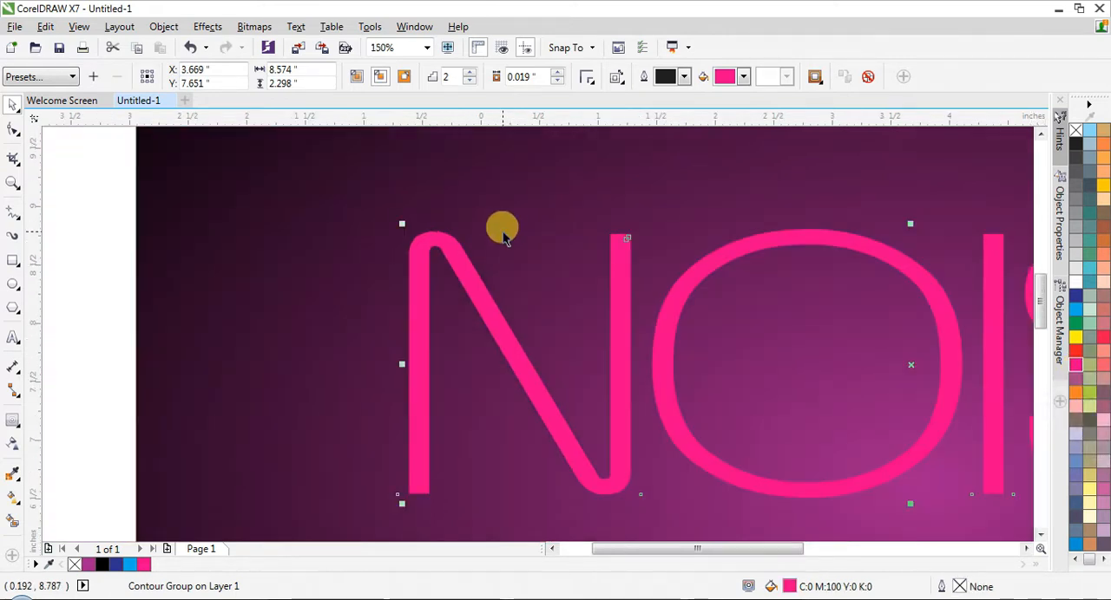
{"action": "key", "text": "ctrl+k"}
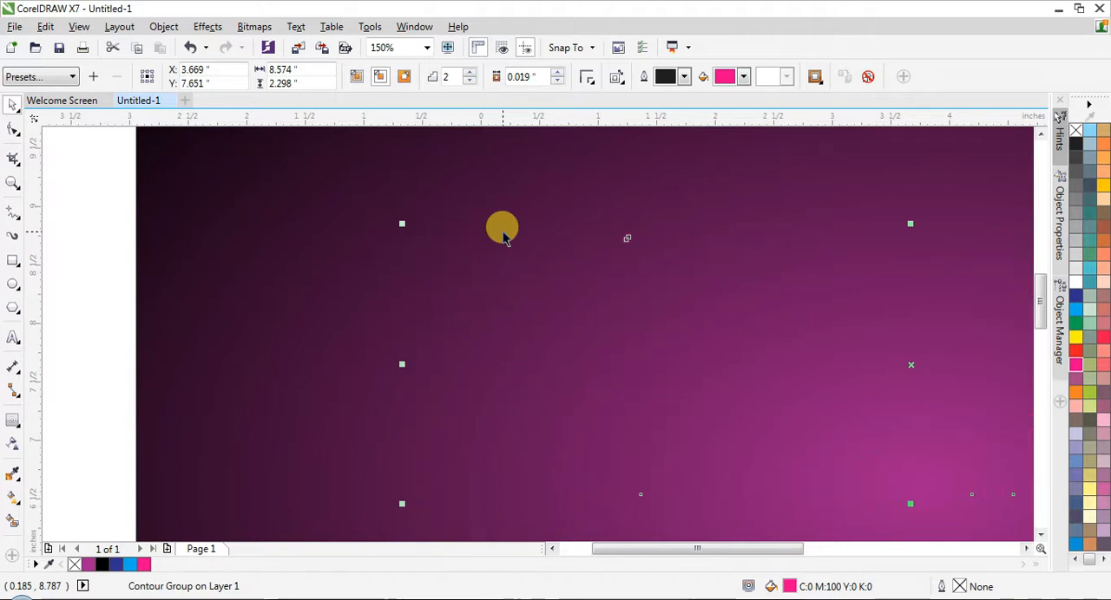
{"action": "key", "text": "ctrl+z"}
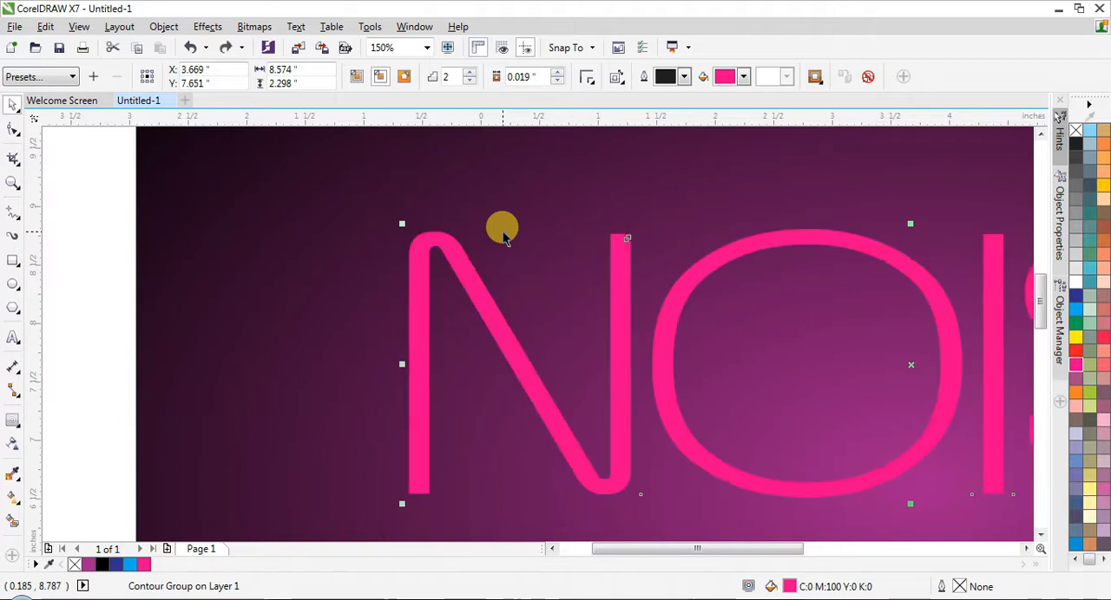
{"action": "key", "text": "ctrl+z"}
- Break the NOISE contour group apart and recolor the black base text magenta
{"action": "left_click", "coordinate": [209, 31]}
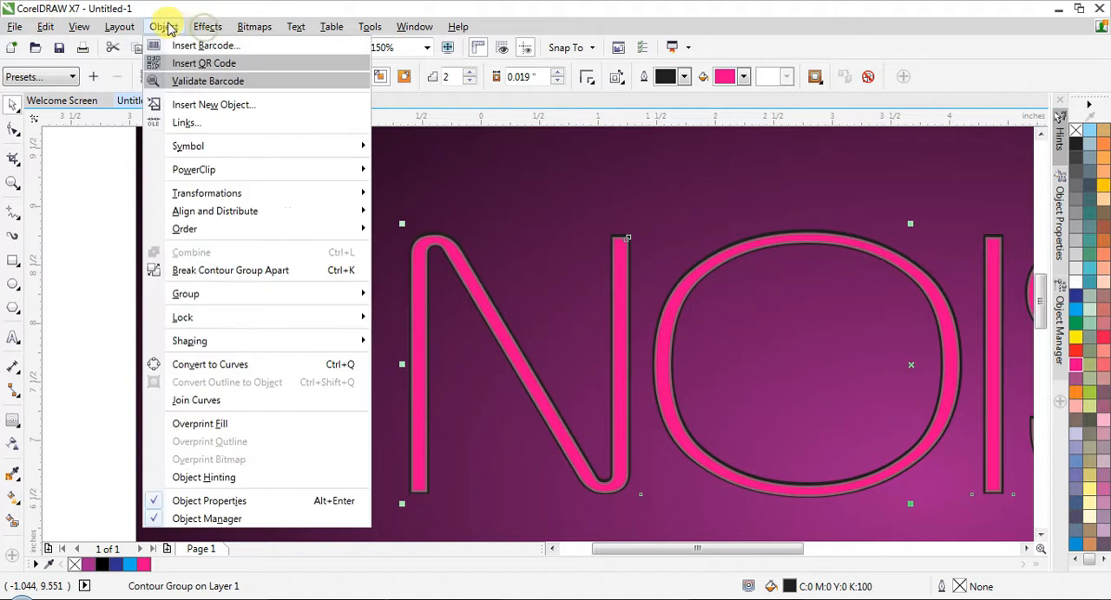
{"action": "left_click", "coordinate": [198, 276]}
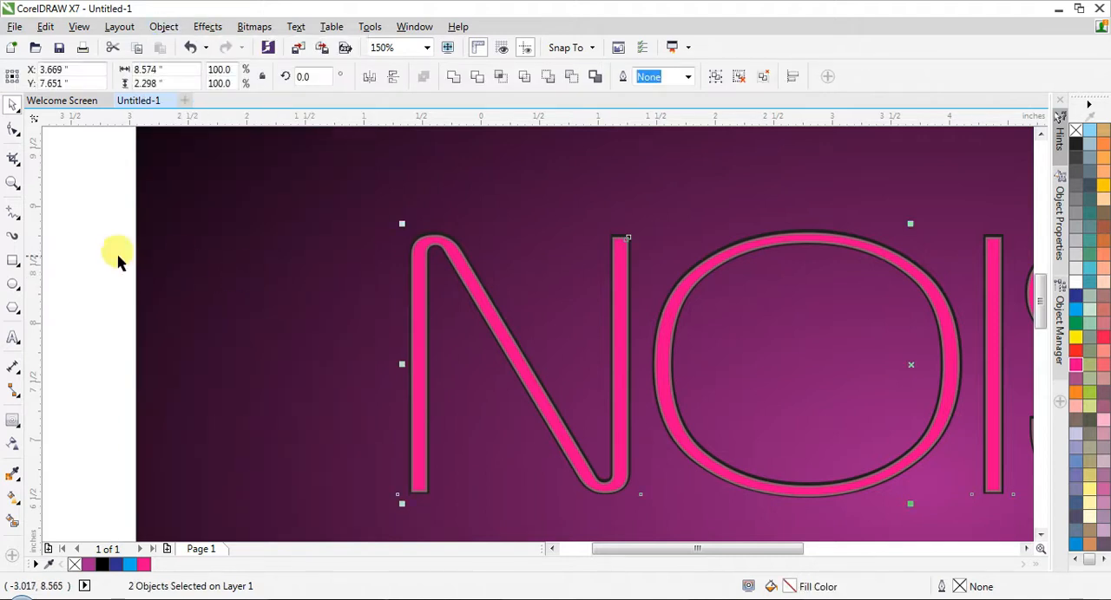
{"action": "left_click", "coordinate": [93, 241]}
{"action": "scroll", "coordinate": [347, 240], "scroll_direction": "up", "scroll_amount": 8}
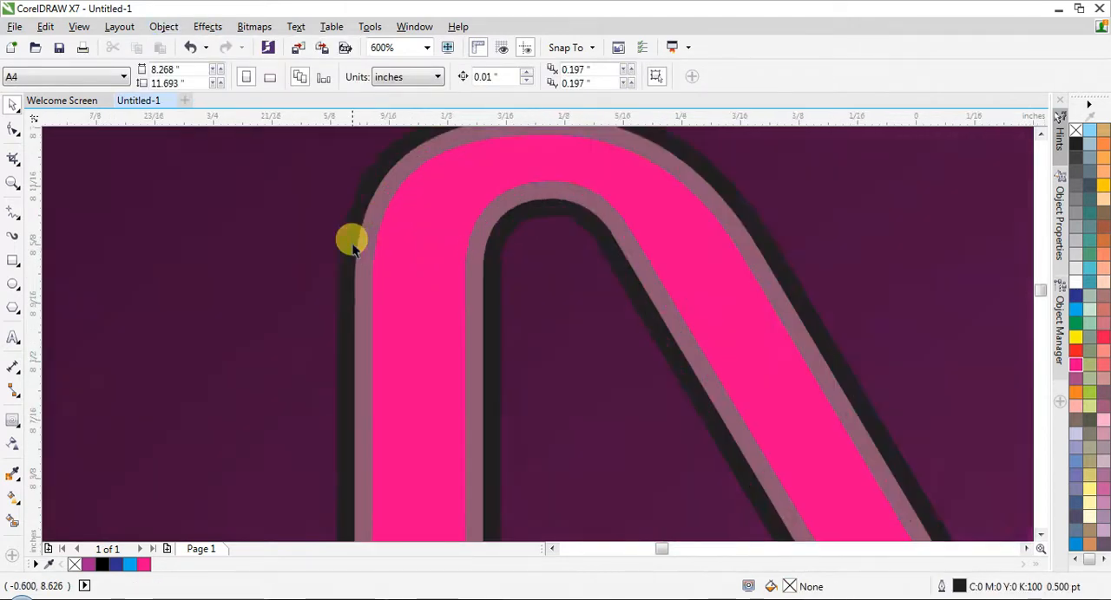
{"action": "left_click", "coordinate": [342, 240]}
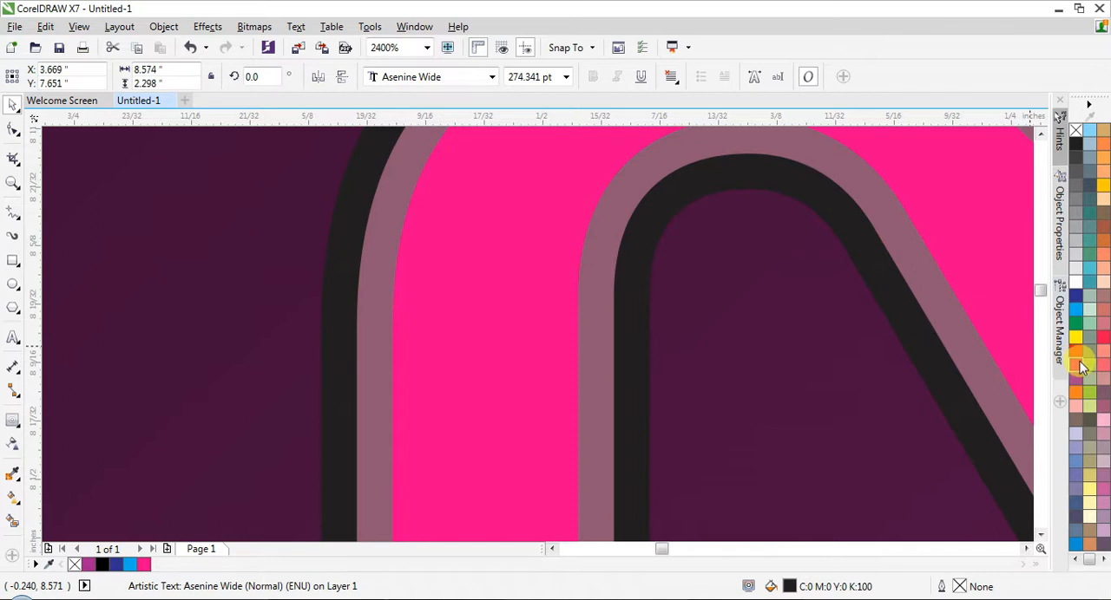
{"action": "right_click", "coordinate": [1075, 363]}
- Convert the magenta NOISE base text to a 300 dpi RGB Color (24-bit) bitmap with anti-aliasing and a transparent background
{"action": "left_click", "coordinate": [258, 25]}
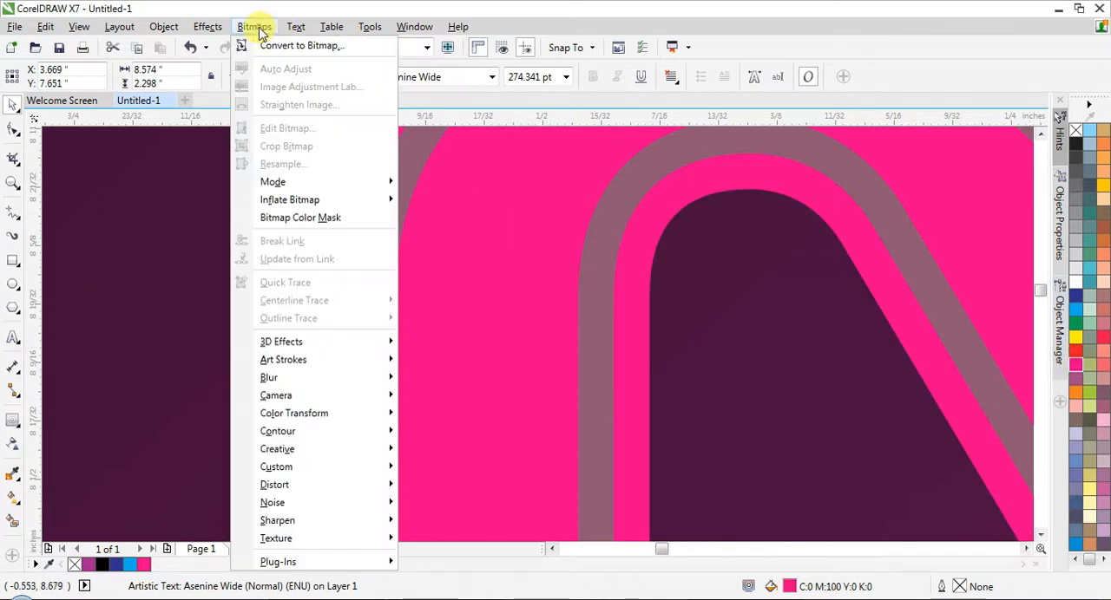
{"action": "left_click", "coordinate": [269, 43]}
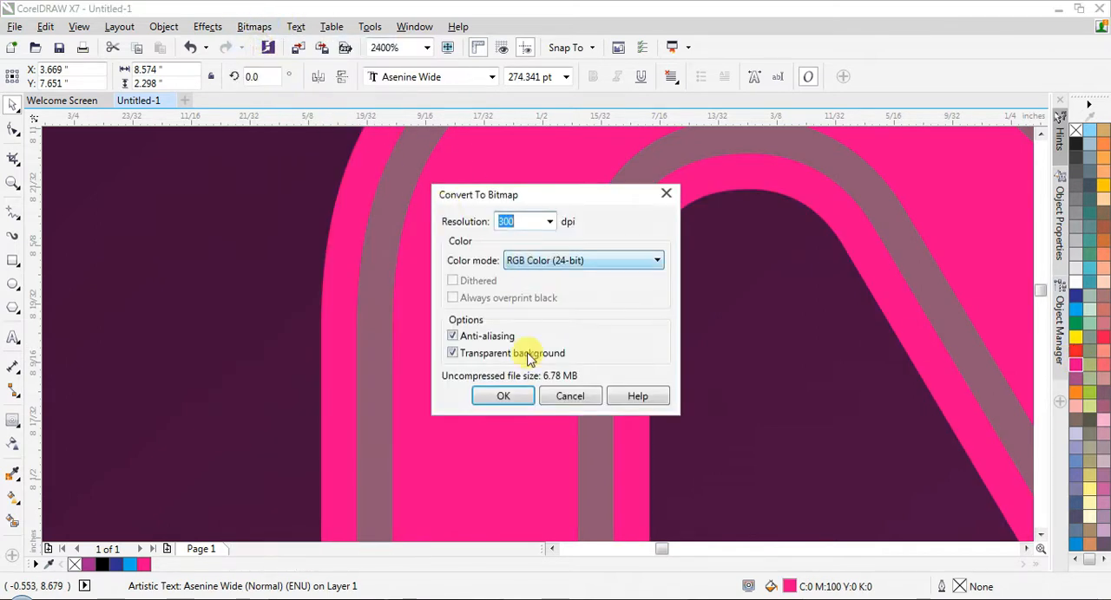
{"action": "left_click", "coordinate": [512, 395]}
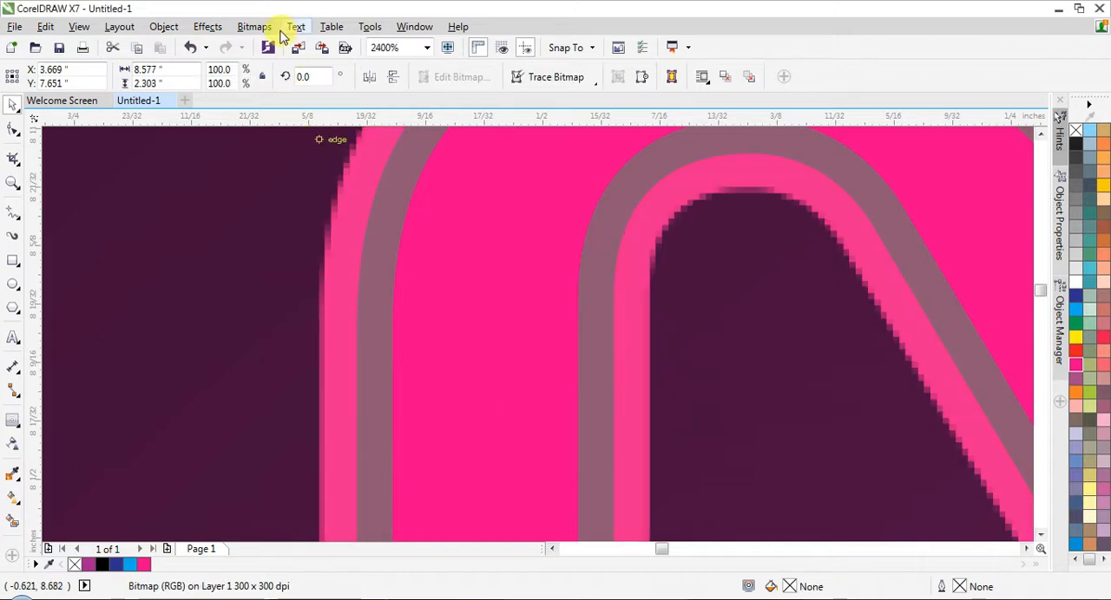
- Apply a Gaussian Blur with a 38-pixel radius to the NOISE bitmap
{"action": "left_click", "coordinate": [257, 27]}
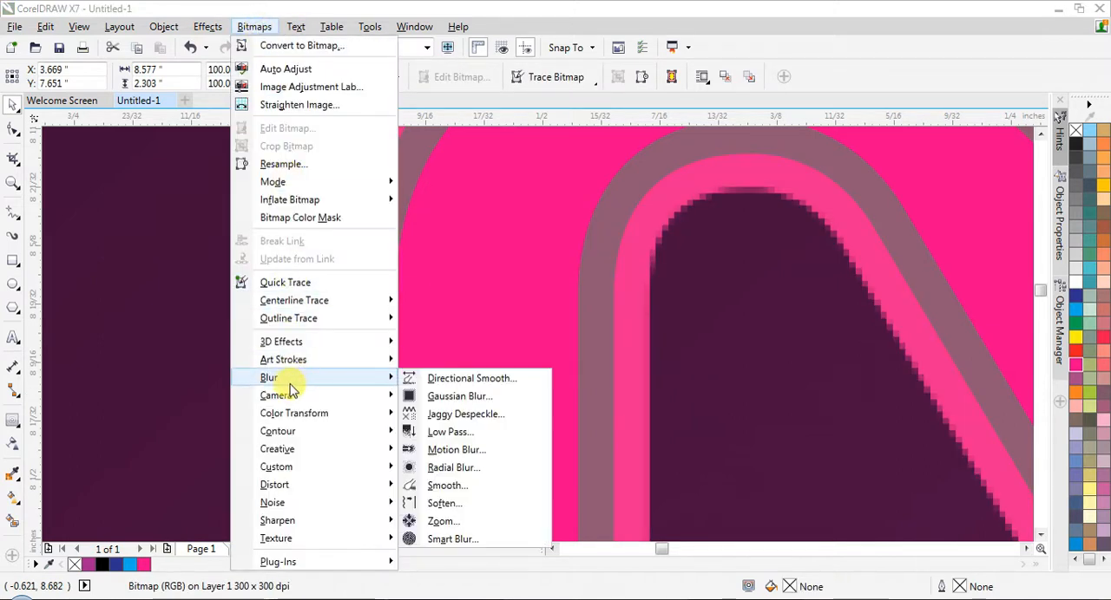
{"action": "left_click", "coordinate": [432, 395]}
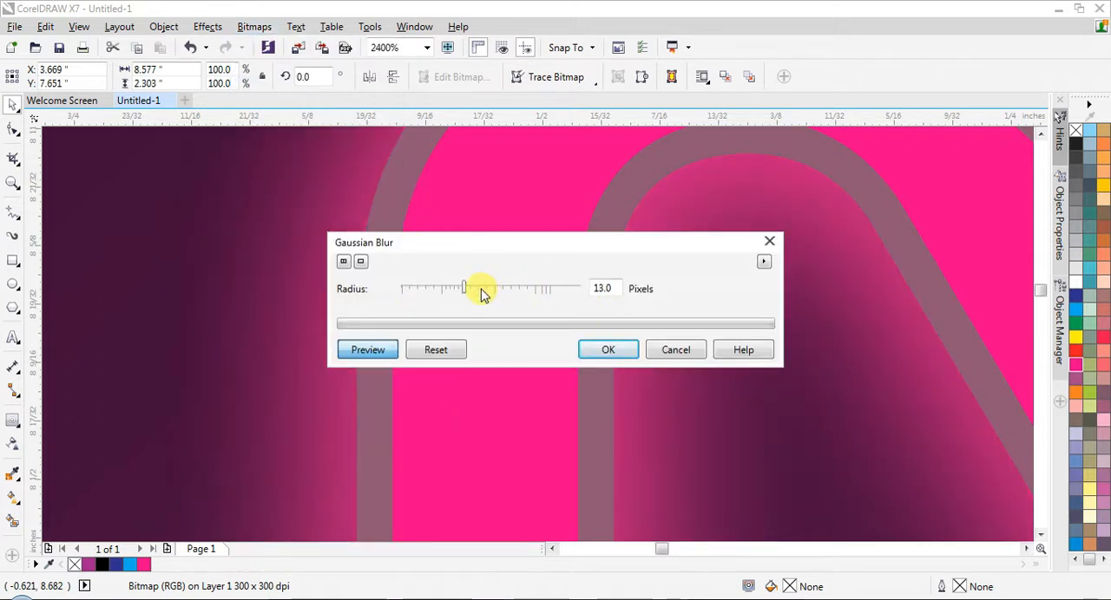
{"action": "left_click_drag", "start_coordinate": [486, 289], "coordinate": [494, 295]}
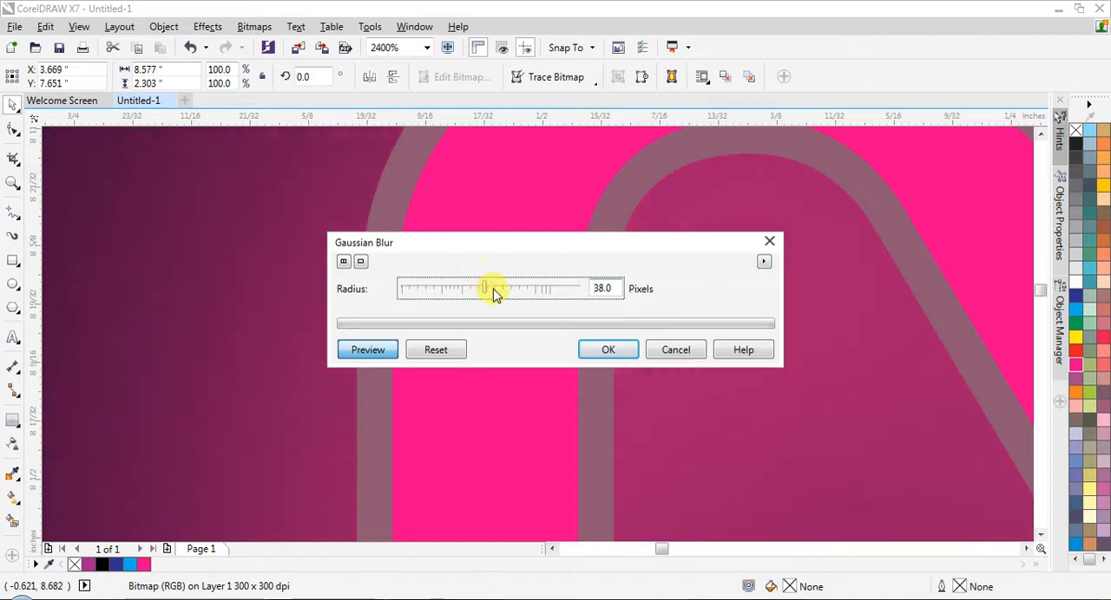
{"action": "left_click", "coordinate": [608, 349]}
{"action": "scroll", "coordinate": [388, 260], "scroll_direction": "down", "scroll_amount": 2}
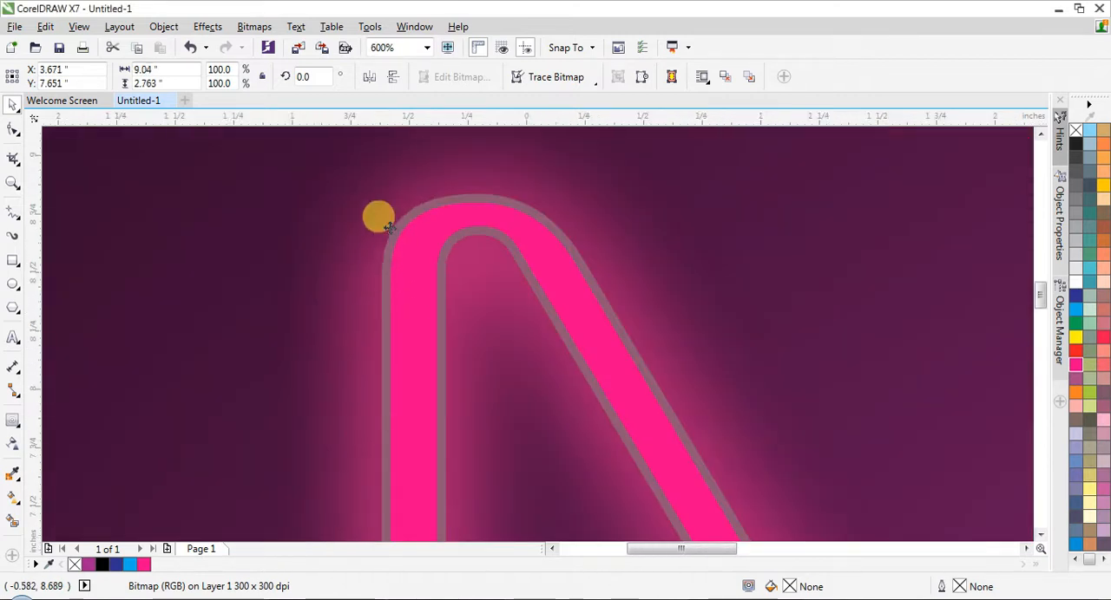
{"action": "scroll", "coordinate": [387, 223], "scroll_direction": "down", "scroll_amount": 2}
{"action": "scroll", "coordinate": [387, 223], "scroll_direction": "down", "scroll_amount": 2}
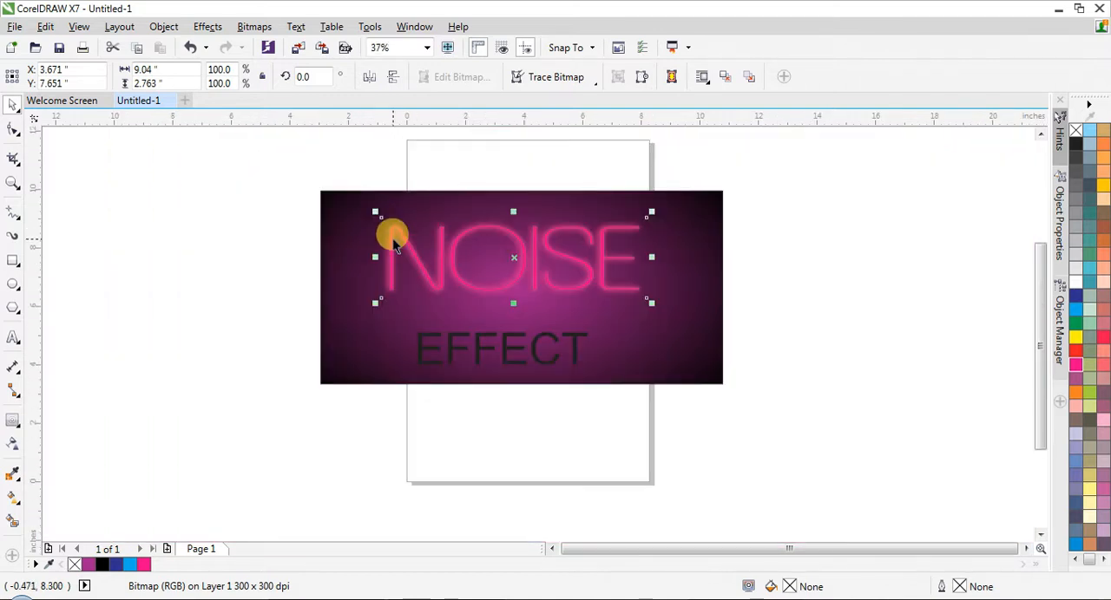
- Try filling the whole grouped NOISE contour with magenta and with white, and undo both fills
{"action": "scroll", "coordinate": [390, 229], "scroll_direction": "up", "scroll_amount": 1}
{"action": "left_click", "coordinate": [171, 206]}
{"action": "scroll", "coordinate": [374, 225], "scroll_direction": "up", "scroll_amount": 3}
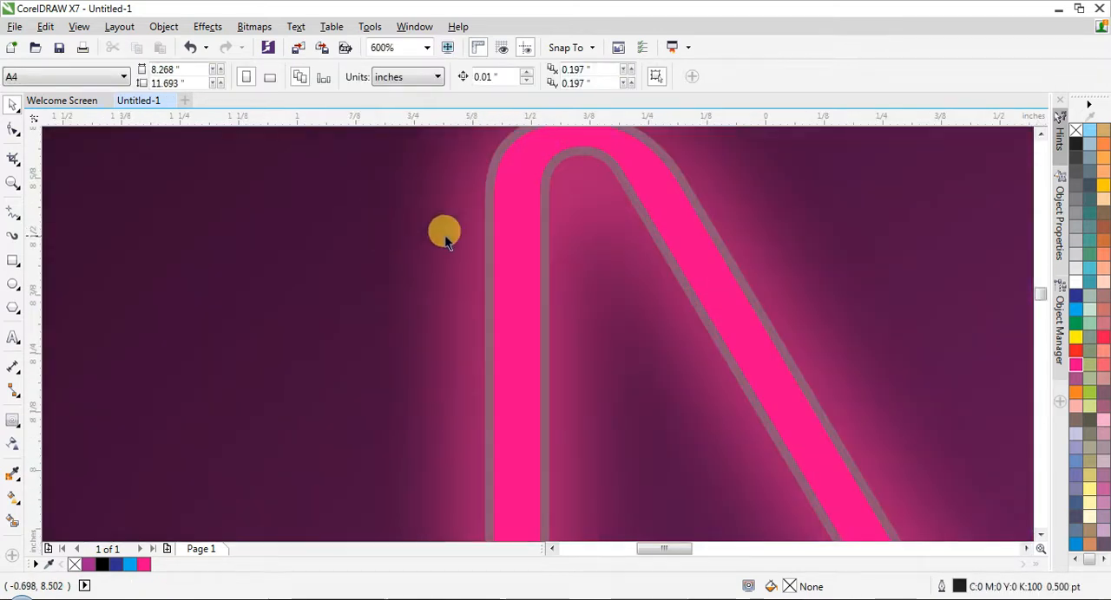
{"action": "left_click", "coordinate": [487, 226]}
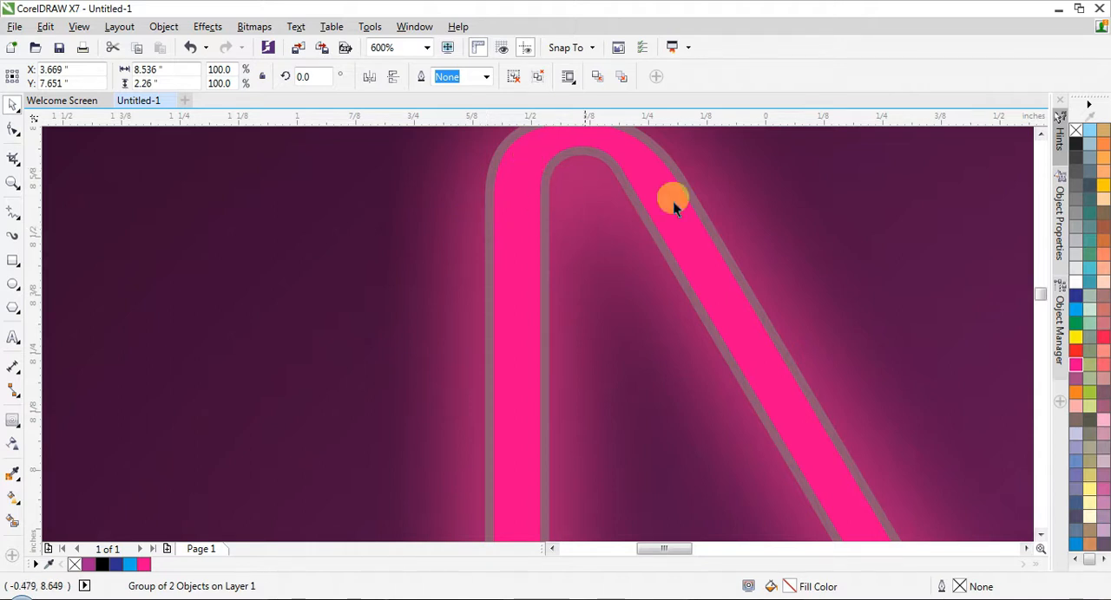
{"action": "left_click", "coordinate": [1076, 372]}
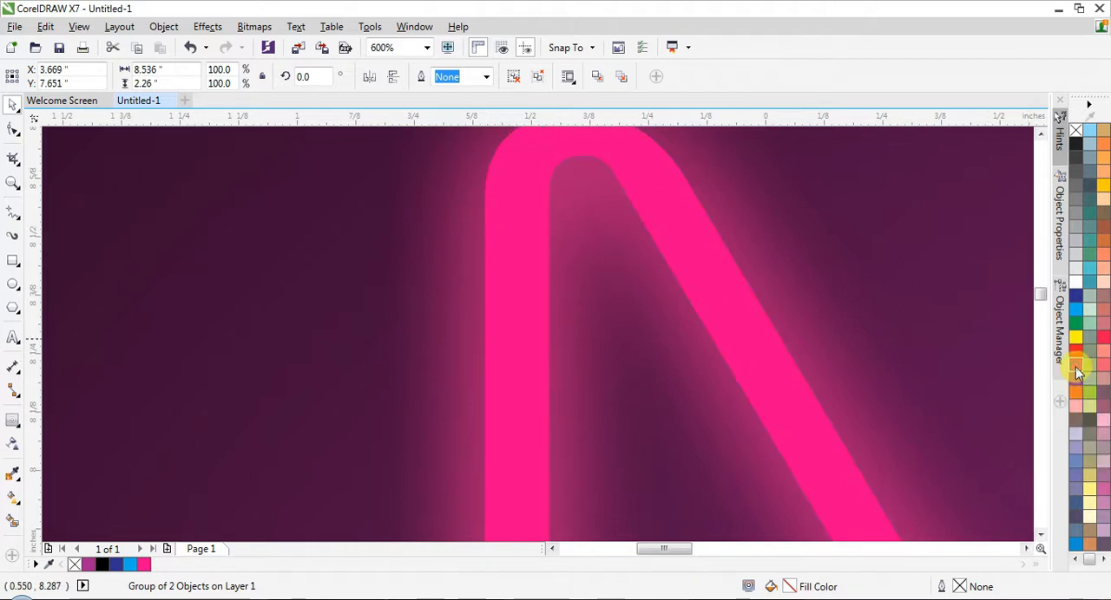
{"action": "scroll", "coordinate": [555, 280], "scroll_direction": "down", "scroll_amount": 2}
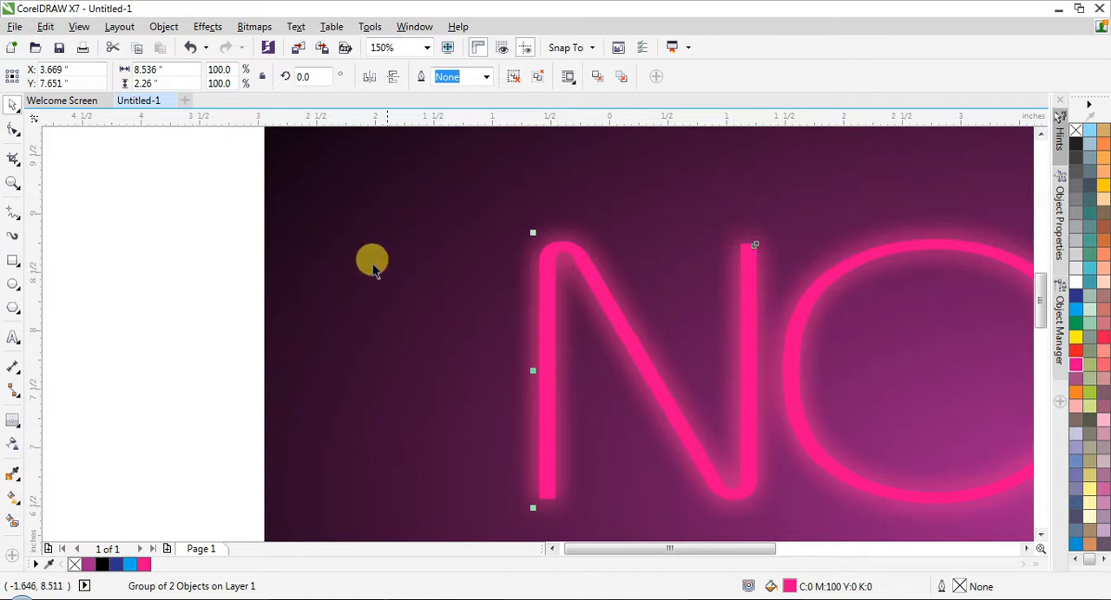
{"action": "left_click", "coordinate": [153, 223]}
{"action": "left_click", "coordinate": [544, 312]}
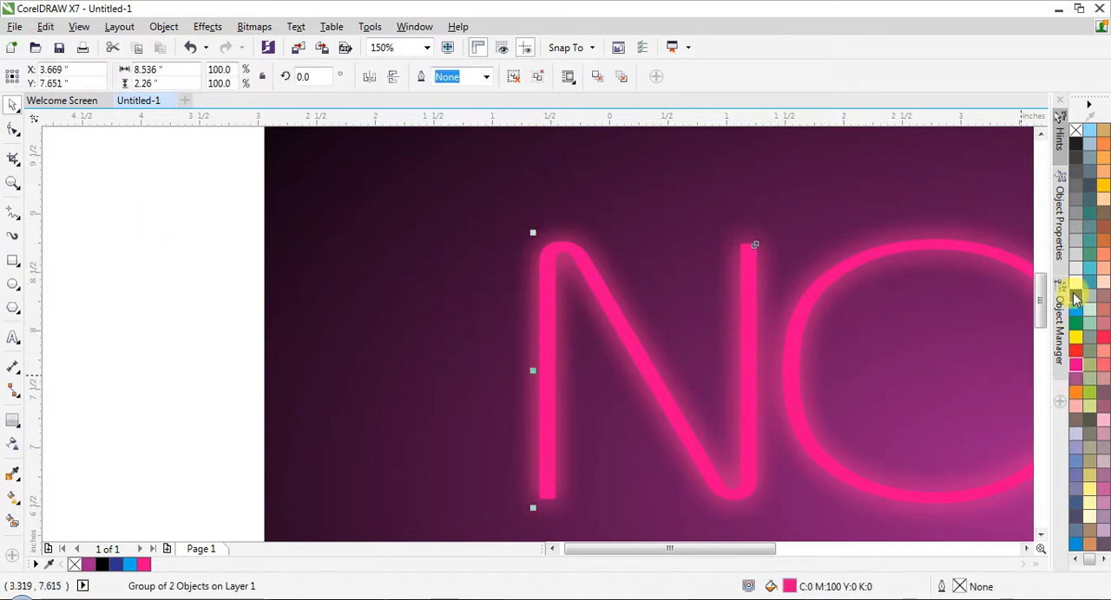
{"action": "left_click", "coordinate": [1076, 286]}
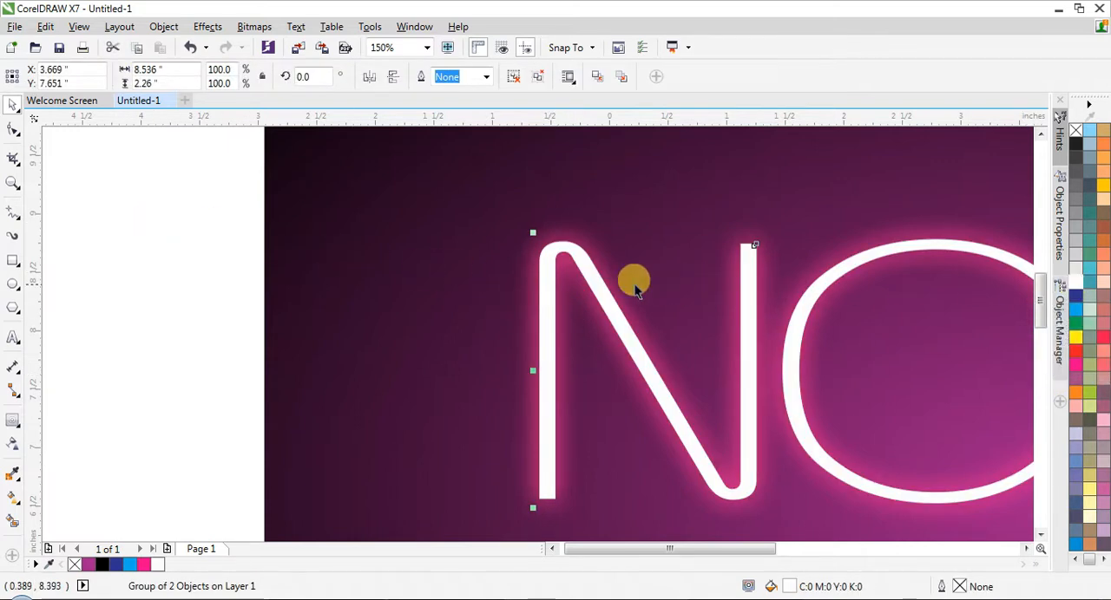
{"action": "key", "text": "ctrl+z"}
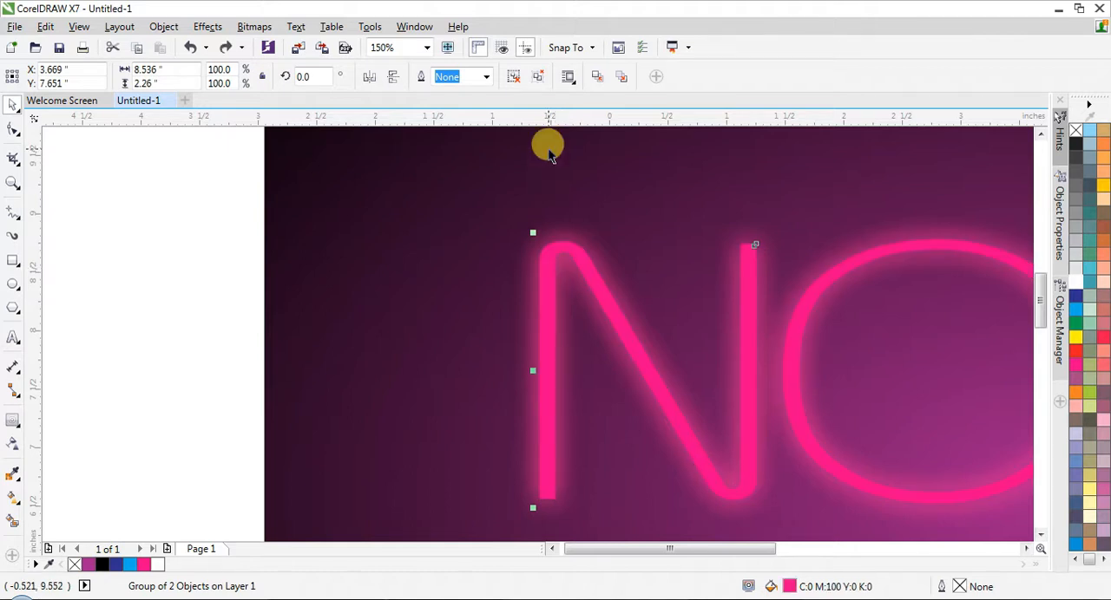
{"action": "key", "text": "ctrl+z"}
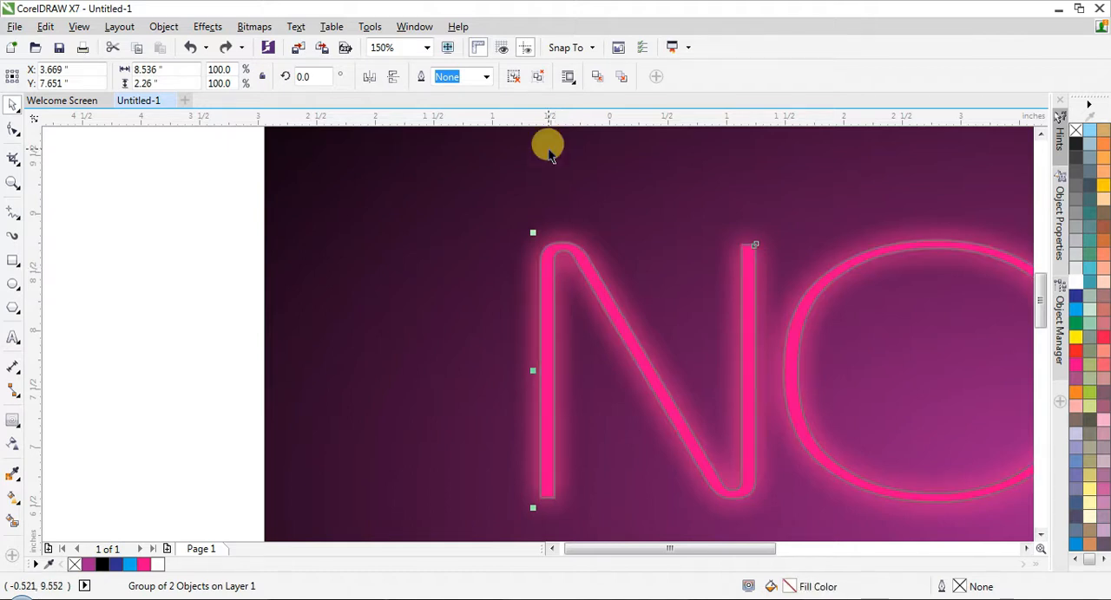
- Ungroup the two NOISE contour curves and fill only the gray outer curve with magenta
{"action": "left_click", "coordinate": [537, 78]}
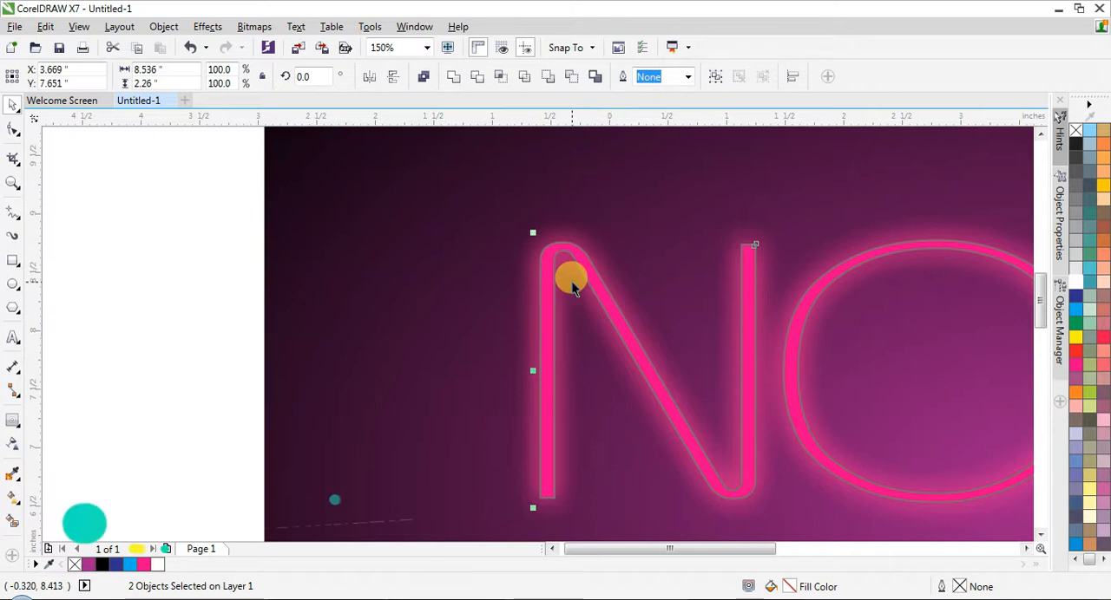
{"action": "key", "text": "ctrl+z"}
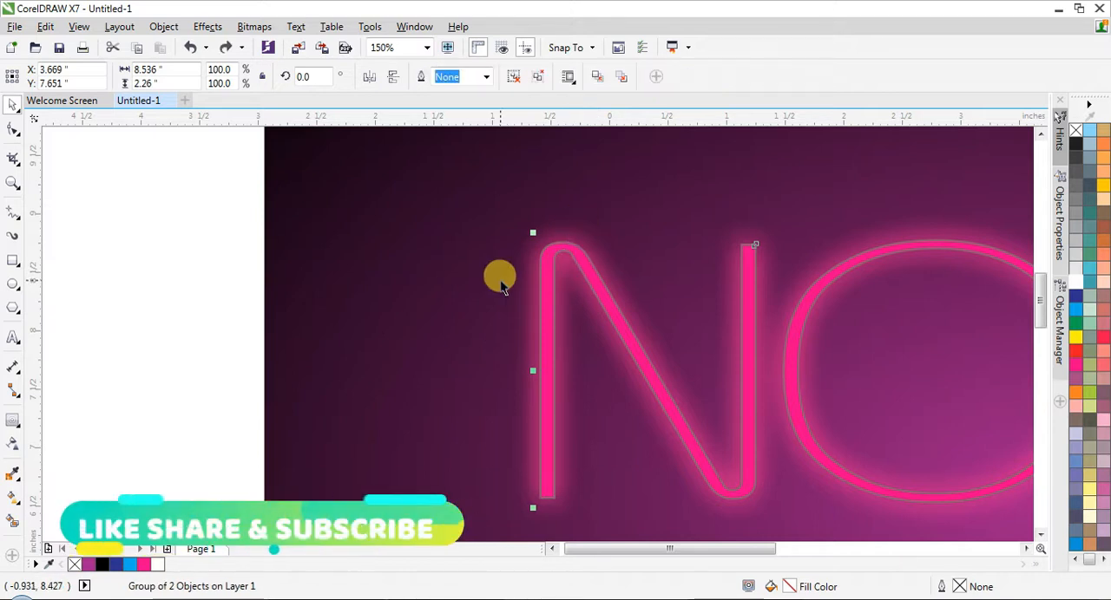
{"action": "left_click_drag", "start_coordinate": [208, 341], "coordinate": [1046, 390]}
{"action": "scroll", "coordinate": [393, 260], "scroll_direction": "up", "scroll_amount": 1}
{"action": "left_click", "coordinate": [393, 259]}
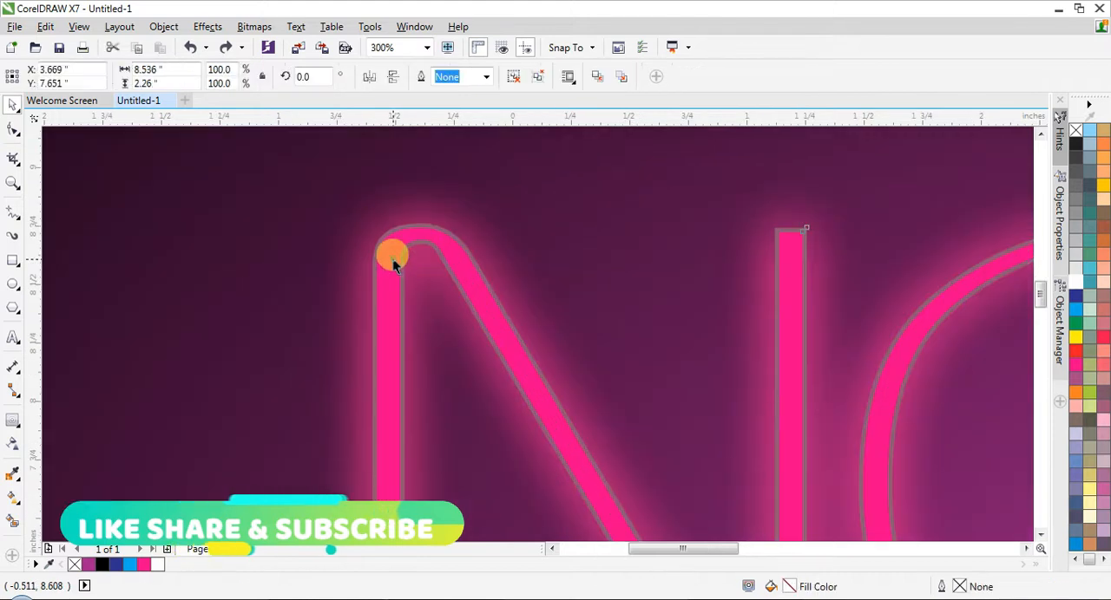
{"action": "scroll", "coordinate": [370, 256], "scroll_direction": "up", "scroll_amount": 2}
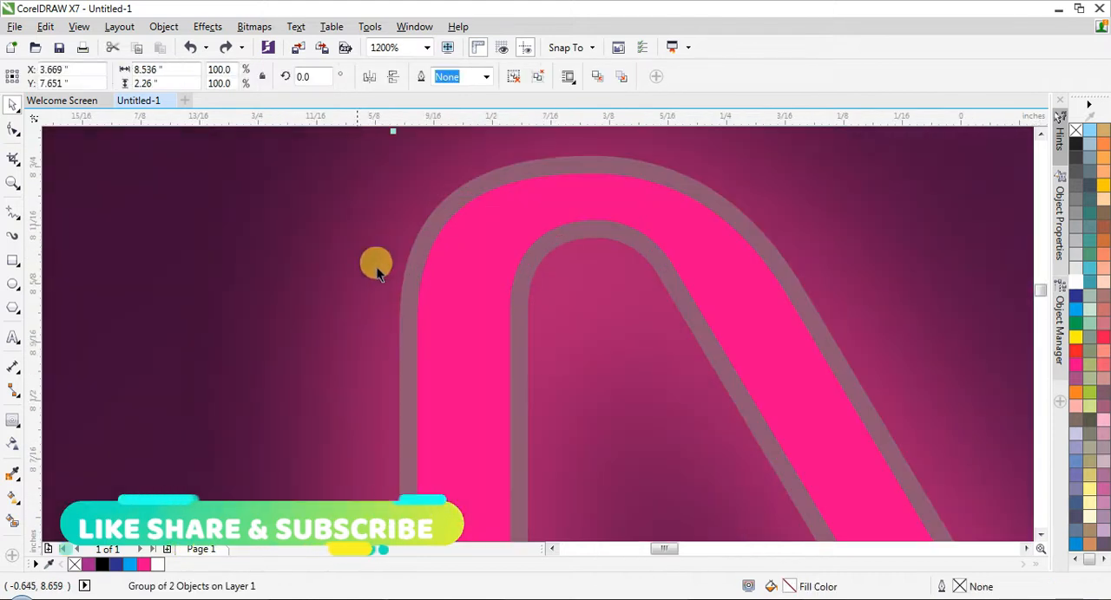
{"action": "left_click", "coordinate": [513, 76]}
{"action": "left_click", "coordinate": [190, 228]}
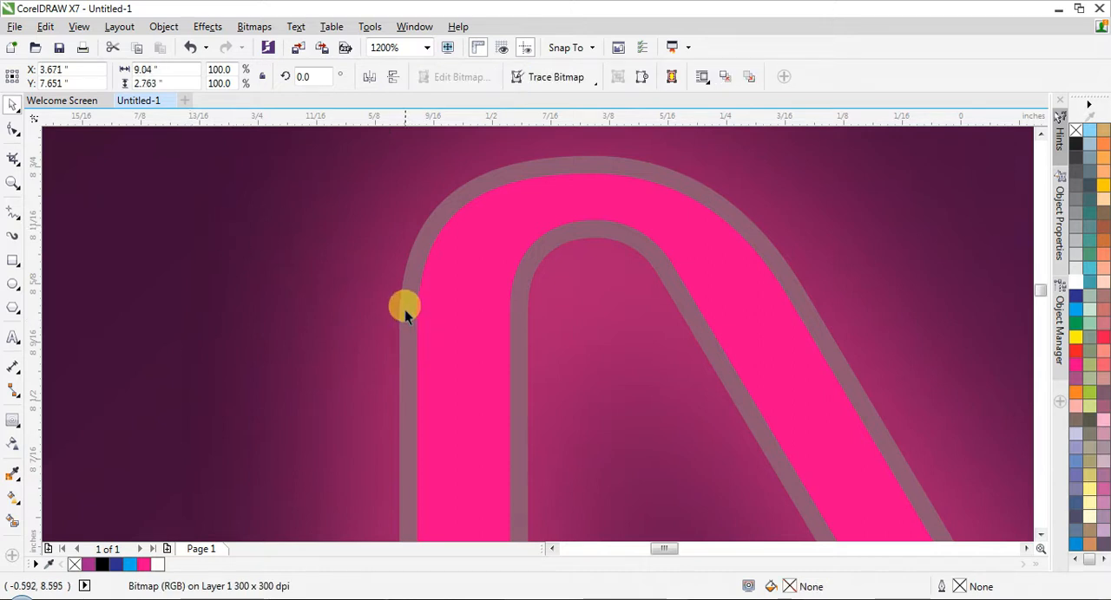
{"action": "left_click", "coordinate": [404, 306]}
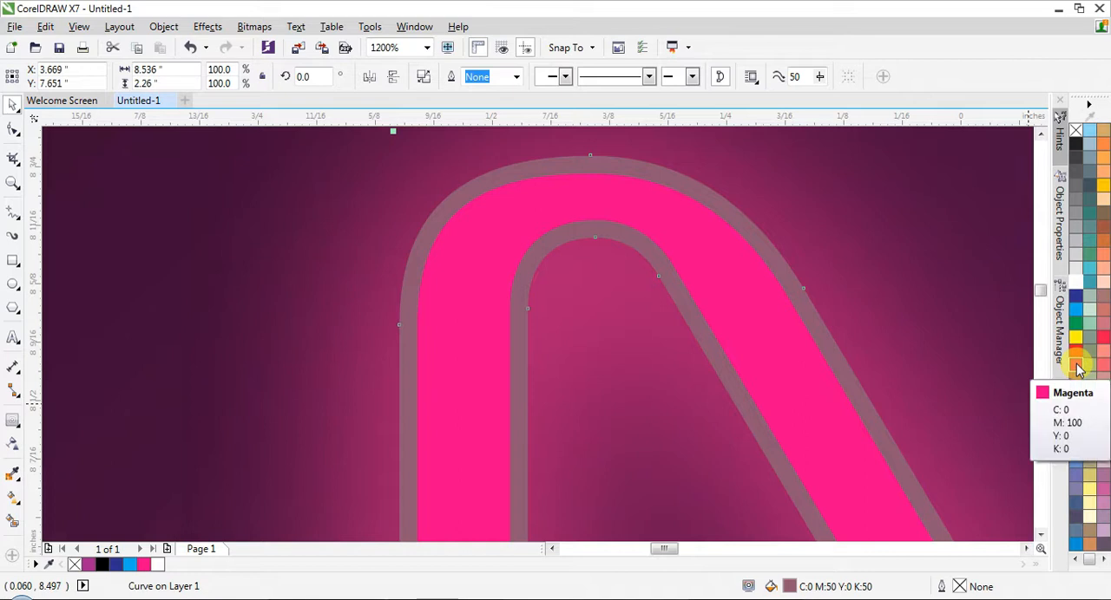
{"action": "right_click", "coordinate": [1075, 365]}
{"action": "scroll", "coordinate": [460, 274], "scroll_direction": "down", "scroll_amount": 2}
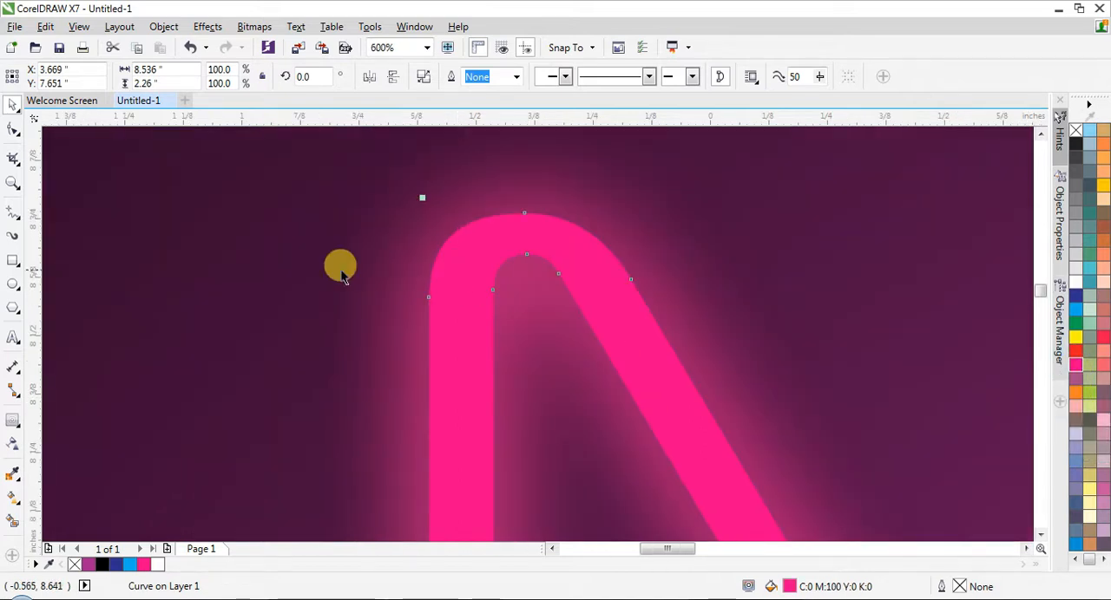
- Fill the inner NOISE curve with white, leaving the magenta curve around it, and clear the selection
{"action": "left_click", "coordinate": [370, 307]}
{"action": "left_click", "coordinate": [464, 330]}
{"action": "left_click_drag", "start_coordinate": [463, 327], "coordinate": [622, 339]}
{"action": "key", "text": "ctrl+z"}
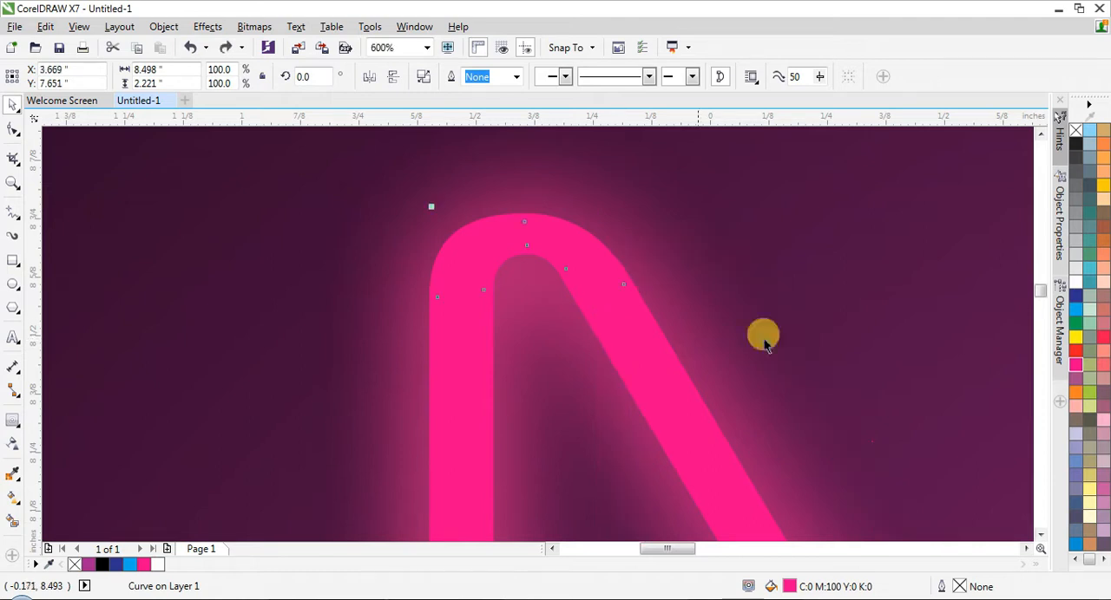
{"action": "left_click", "coordinate": [1077, 283]}
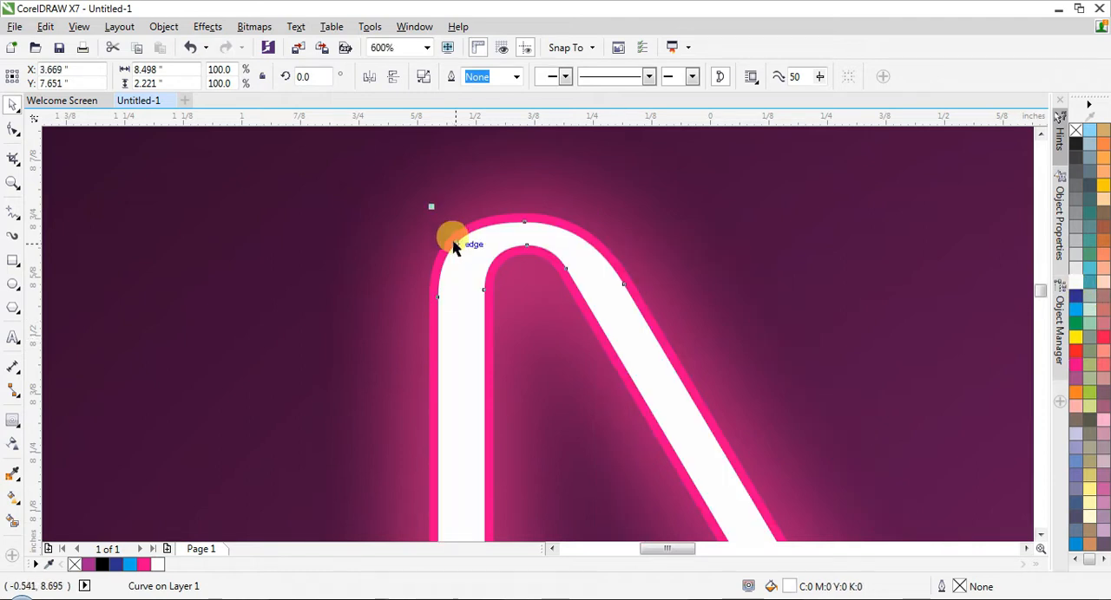
{"action": "scroll", "coordinate": [446, 232], "scroll_direction": "down", "scroll_amount": 4}
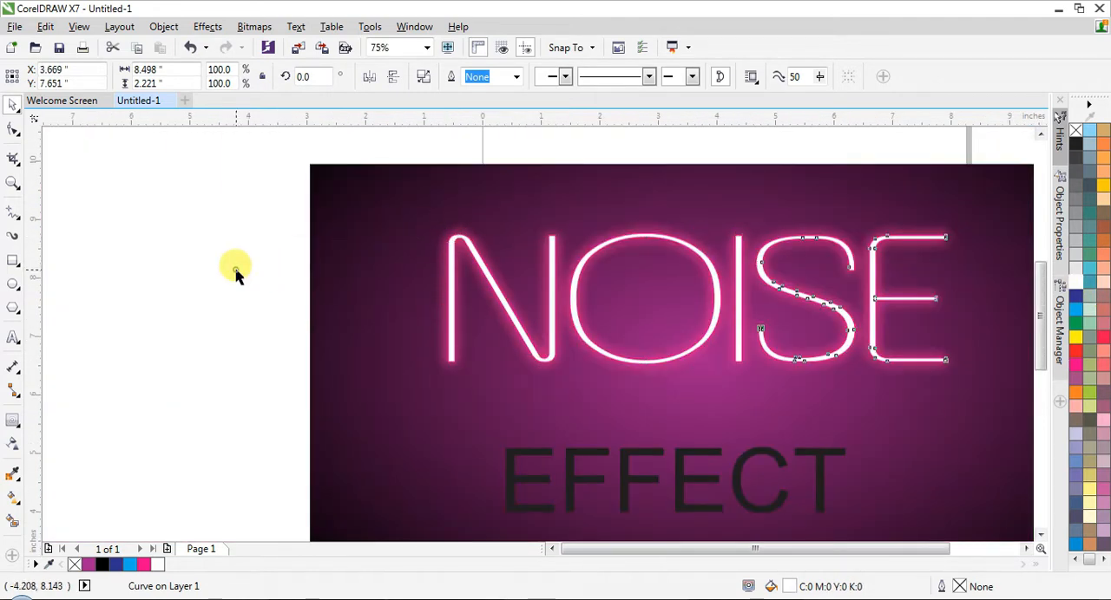
{"action": "left_click", "coordinate": [234, 267]}
{"action": "scroll", "coordinate": [234, 266], "scroll_direction": "down", "scroll_amount": 1}
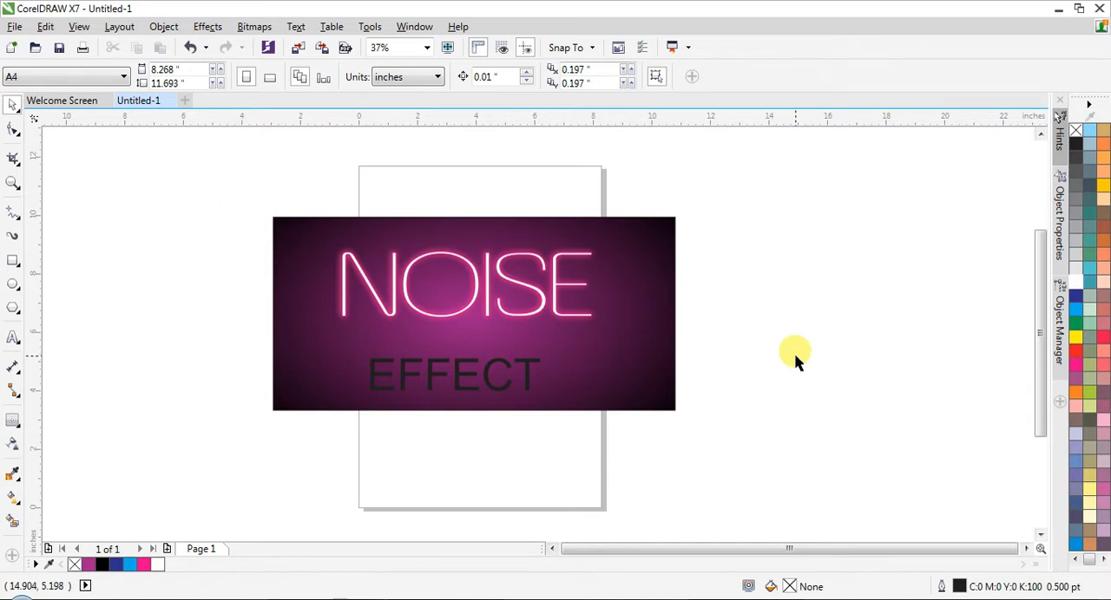
- Enlarge the NOISE curves and their glow together to about 10.64 inches wide and center them horizontally on the gradient background
{"action": "key", "text": "F4"}
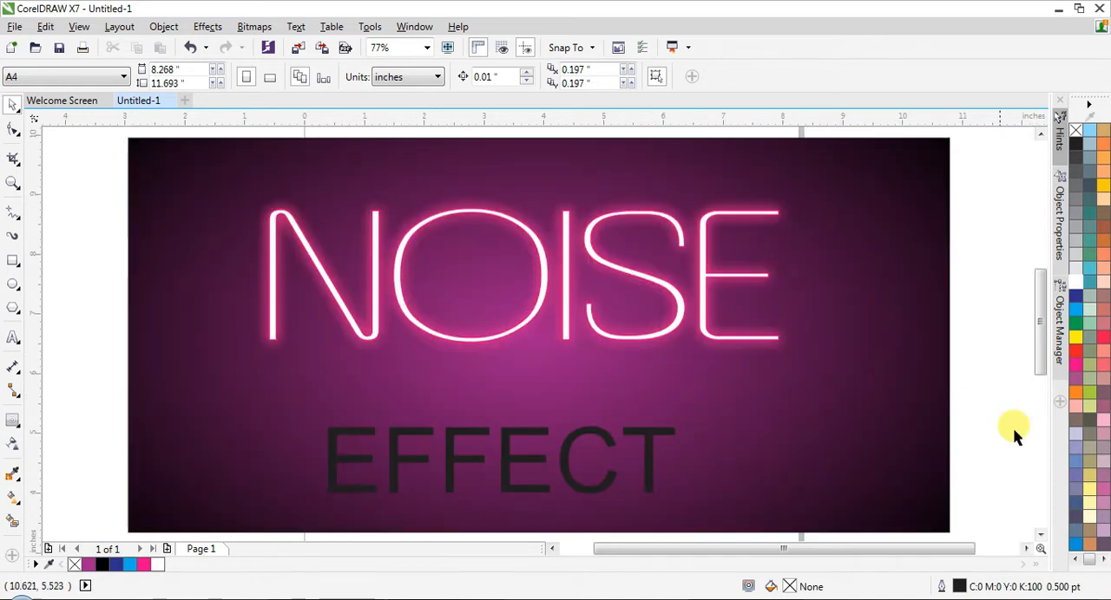
{"action": "left_click_drag", "start_coordinate": [960, 163], "coordinate": [190, 385]}
{"action": "left_click_drag", "start_coordinate": [796, 361], "coordinate": [839, 393]}
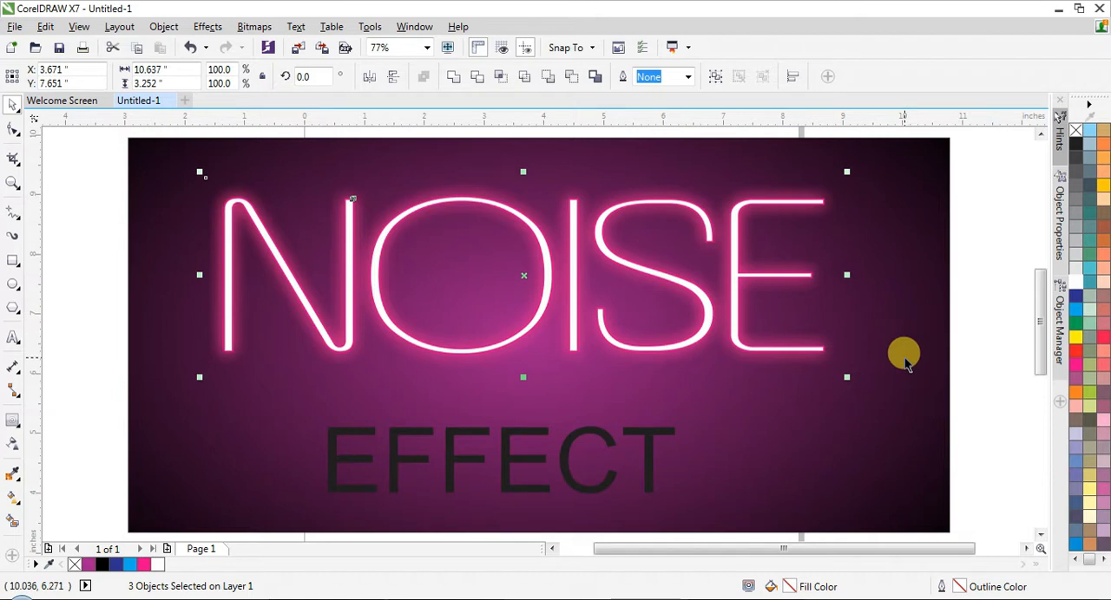
{"action": "left_click", "coordinate": [837, 421], "text": "shift"}
{"action": "key", "text": "c"}
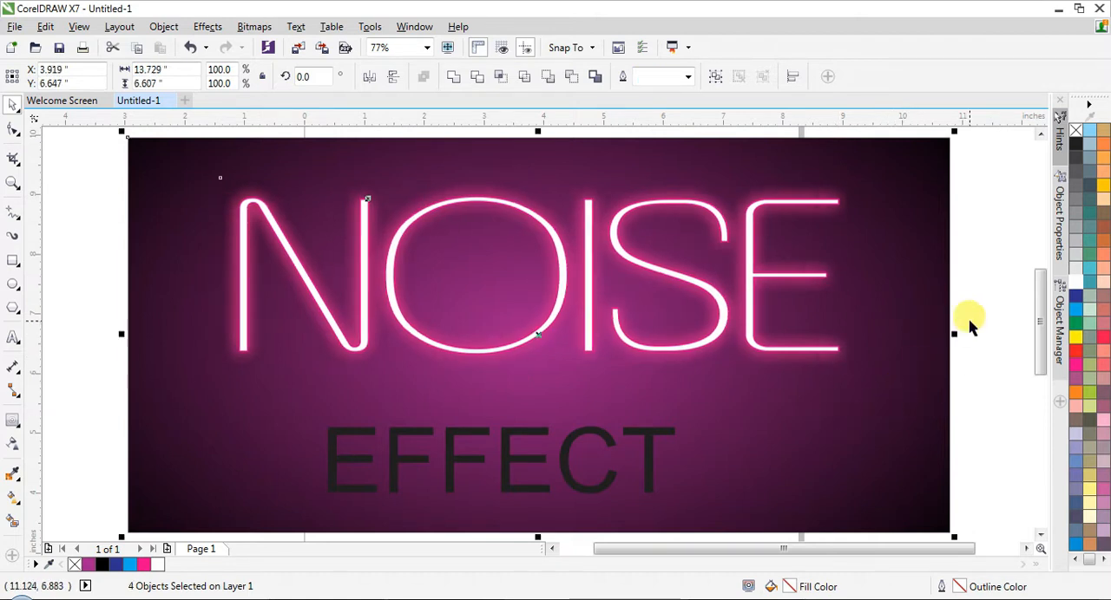
{"action": "left_click", "coordinate": [969, 321]}
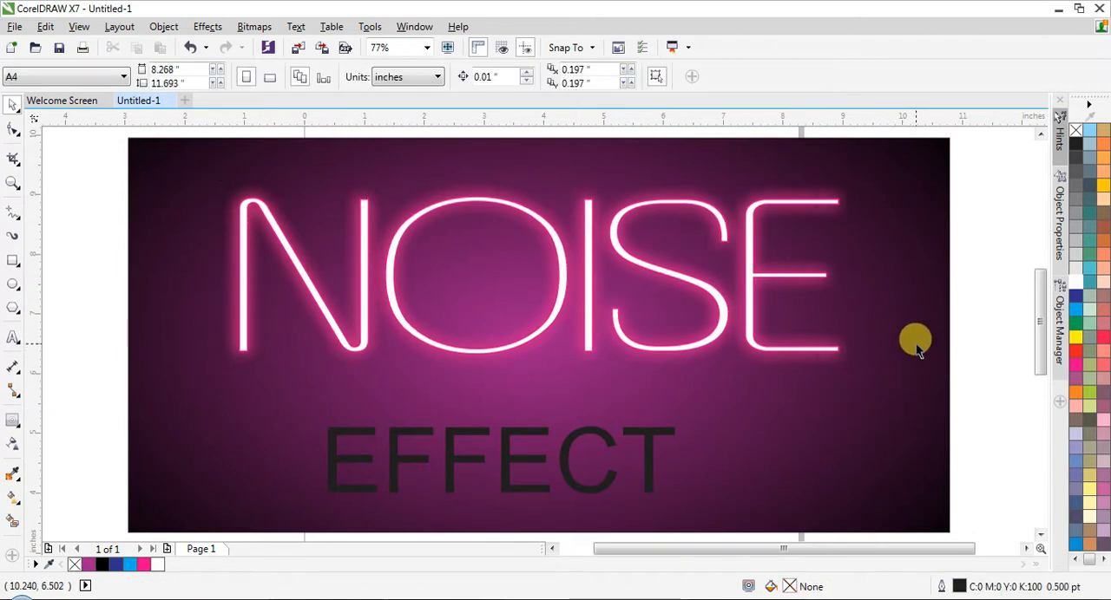